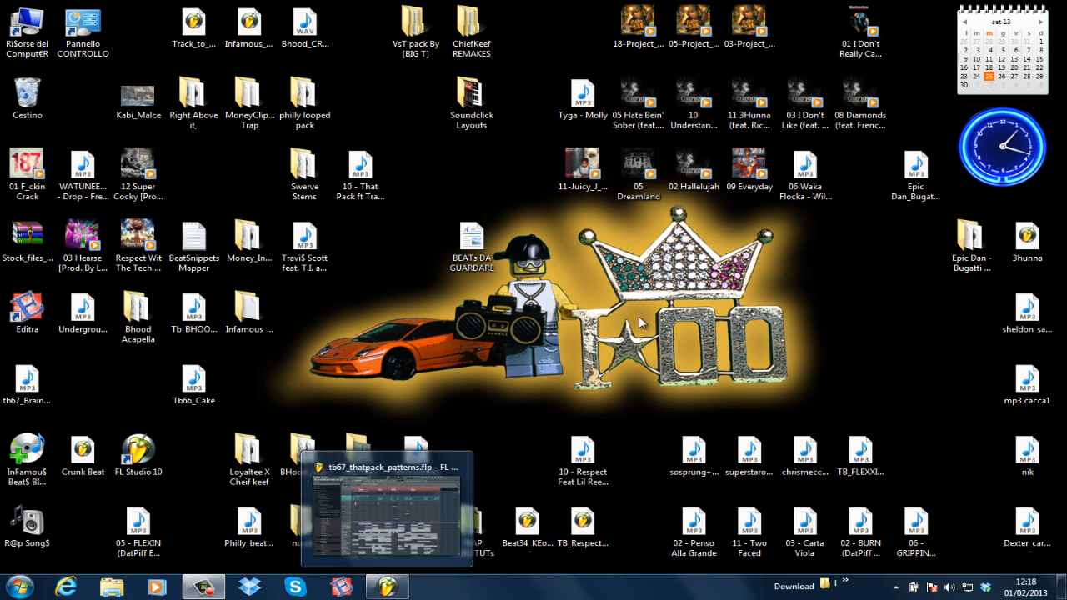
Step: Play the reference song "10 - That Pack ft Travis Porter" from the desktop, skip ahead in it, and close the player
left_click(363, 165)
double_click(364, 164)
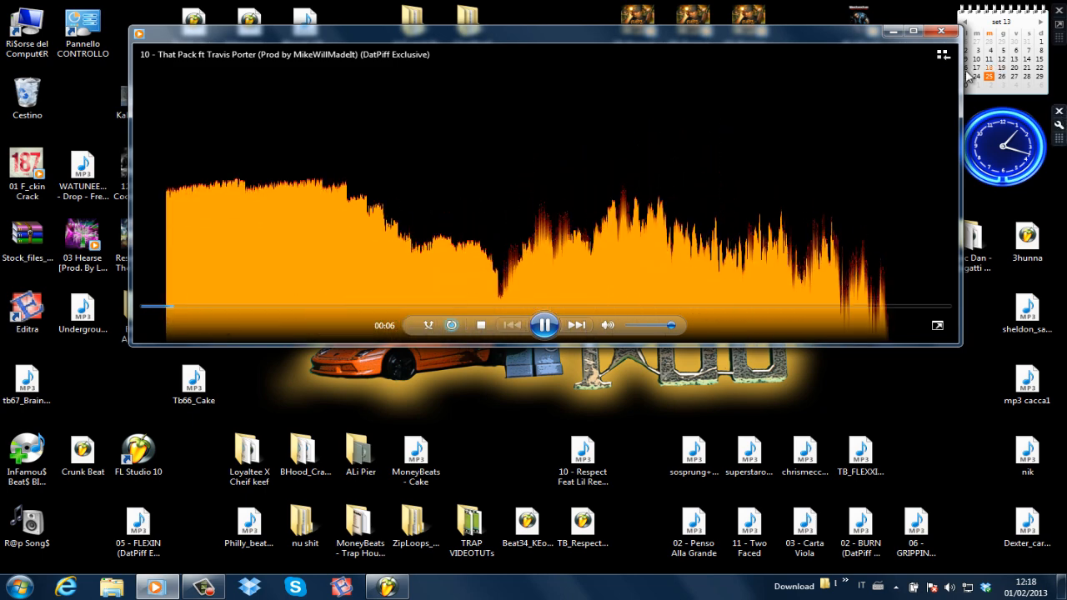
left_click_drag(209, 307, 234, 307)
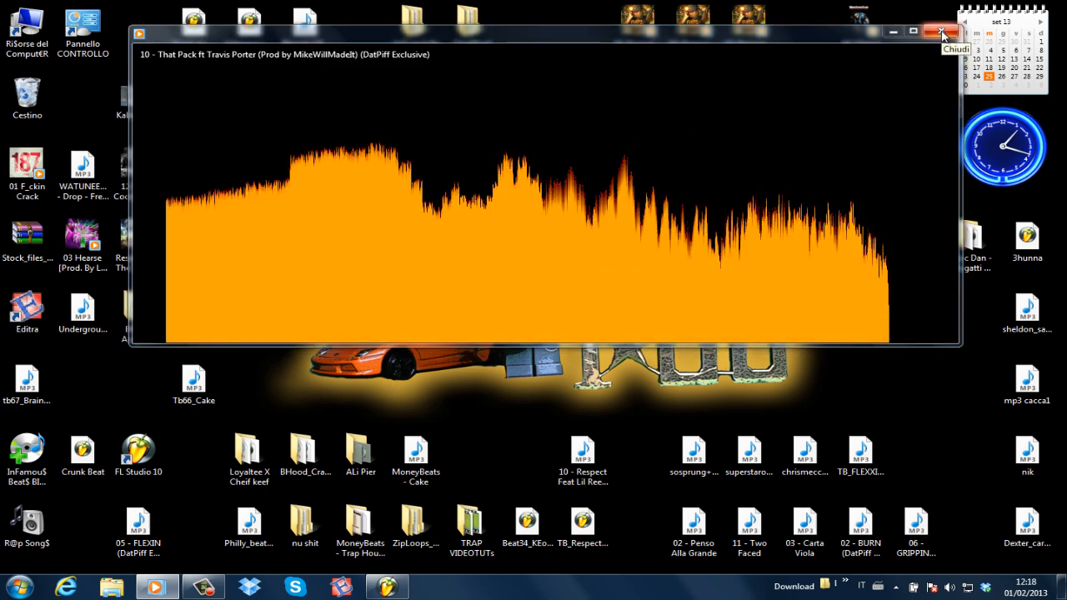
left_click(941, 33)
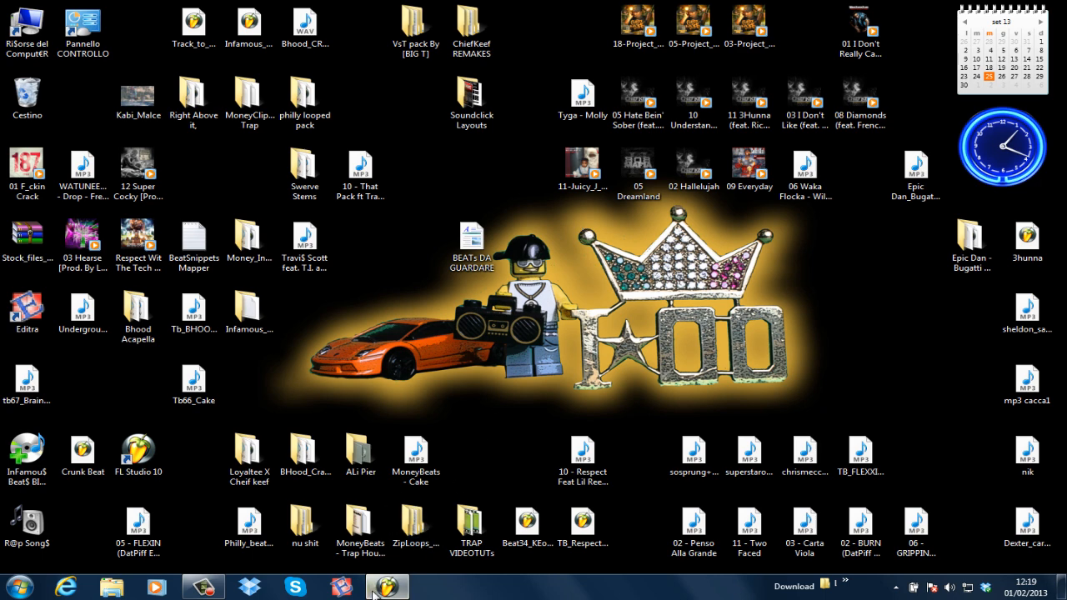
Step: Switch to FL Studio with the tb67_thatpack_patterns.flp project and show the mixer and step sequencer over the playlist
mouse_move(397, 587)
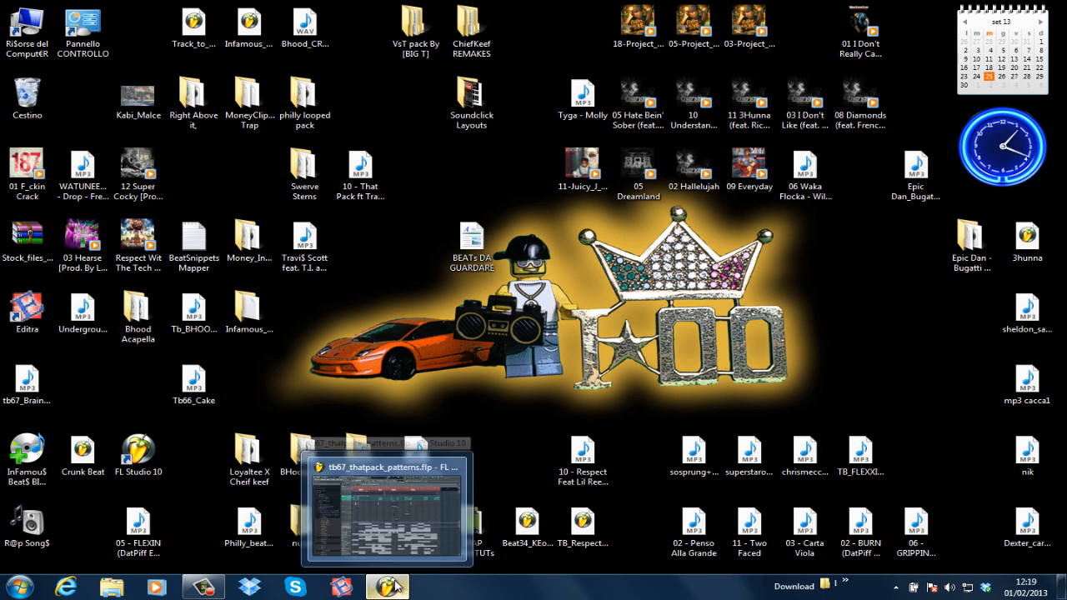
left_click(377, 590)
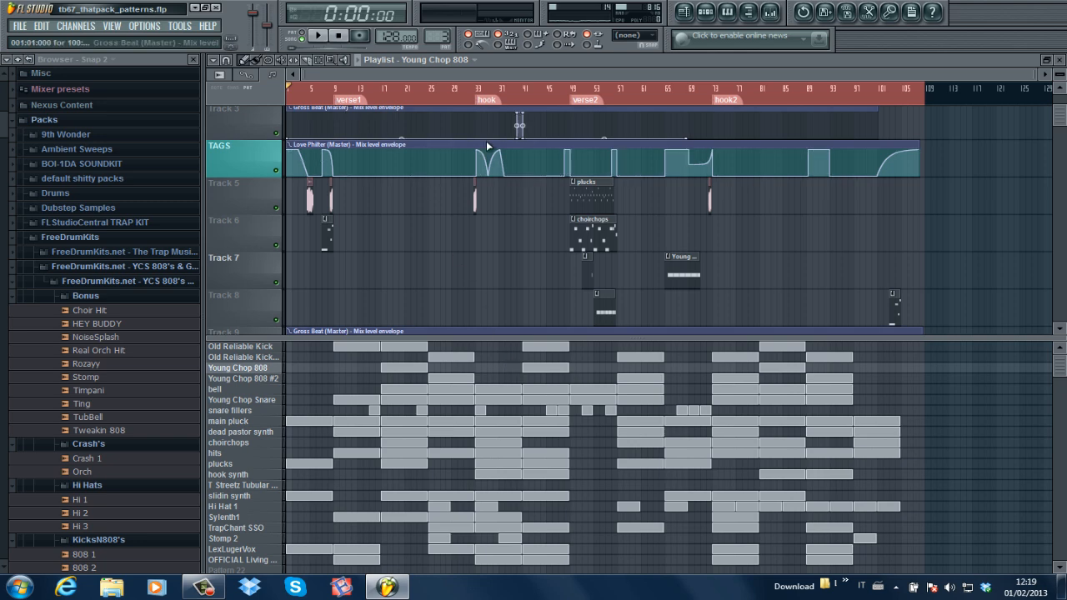
left_click_drag(1033, 76, 904, 61)
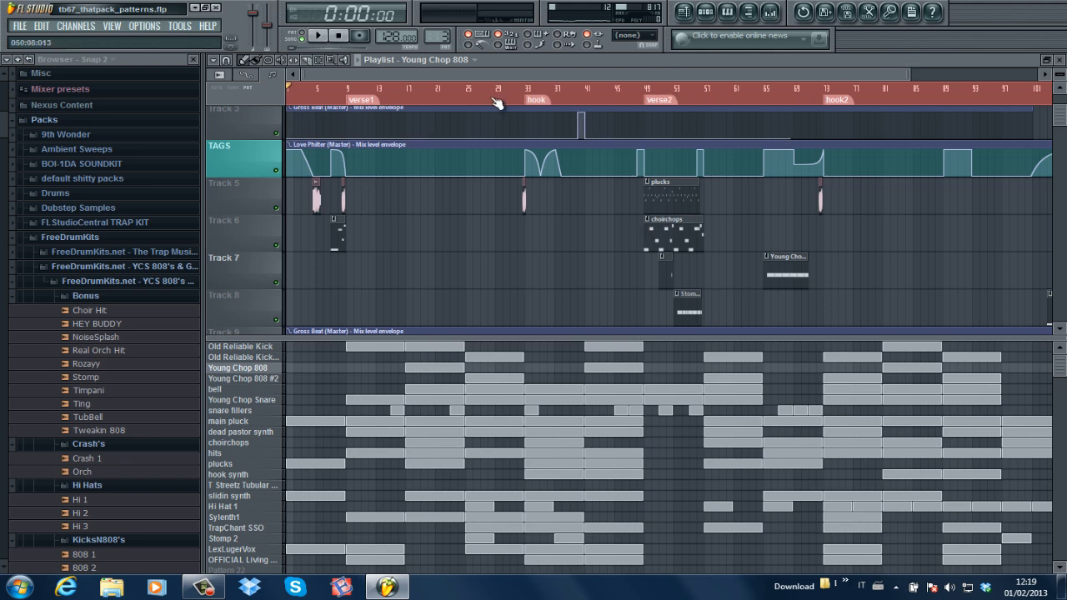
left_click(408, 101)
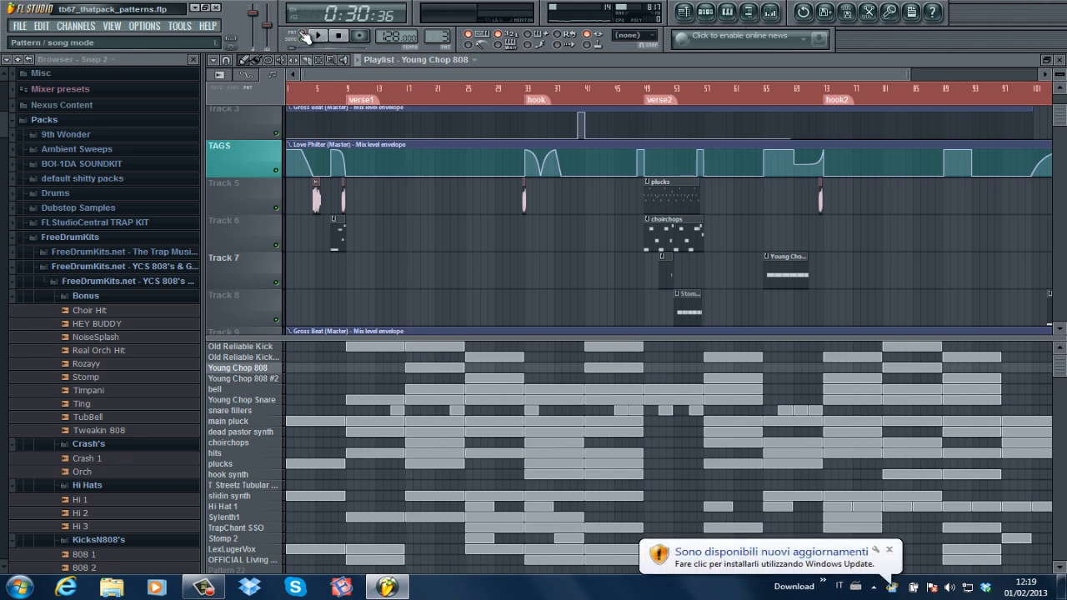
left_click(770, 11)
left_click(705, 12)
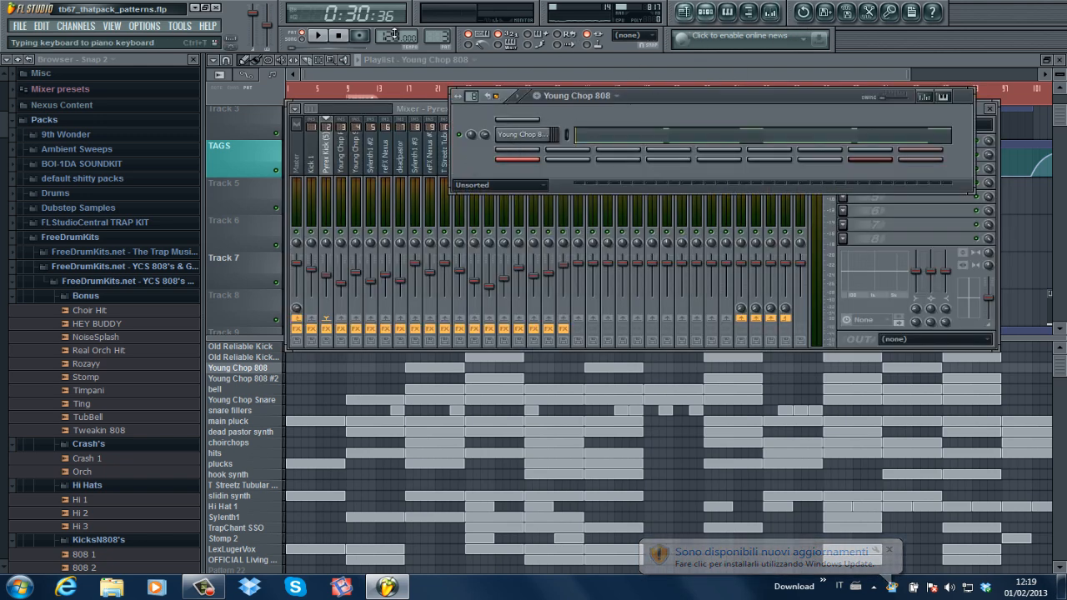
Step: Play the Old Reliable Kick pattern and examine its kick notes in the maximized piano roll, then close the roll
left_click_drag(438, 38, 450, 85)
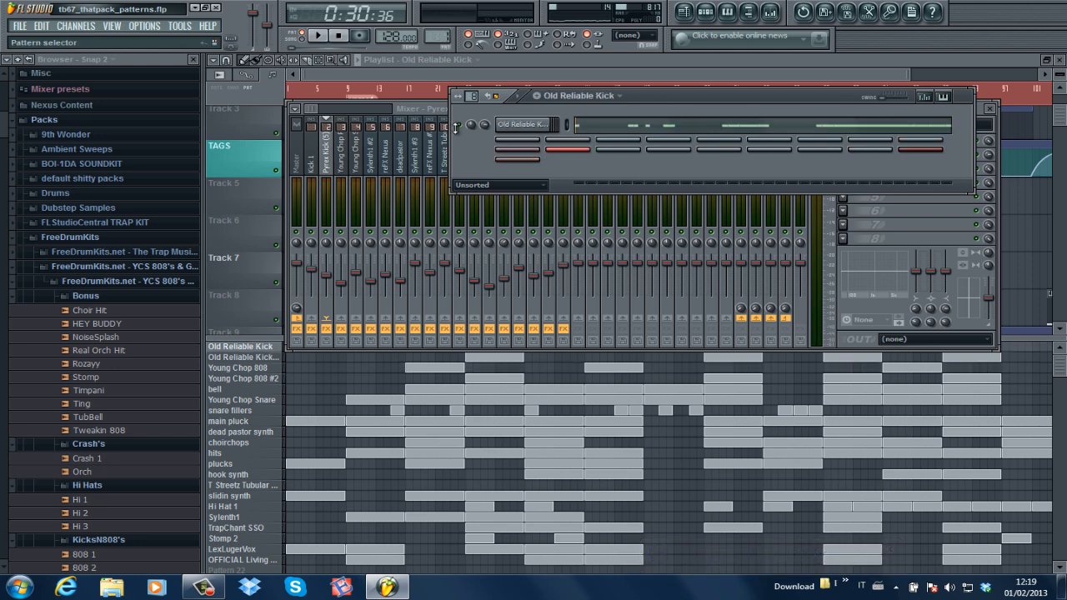
key("space")
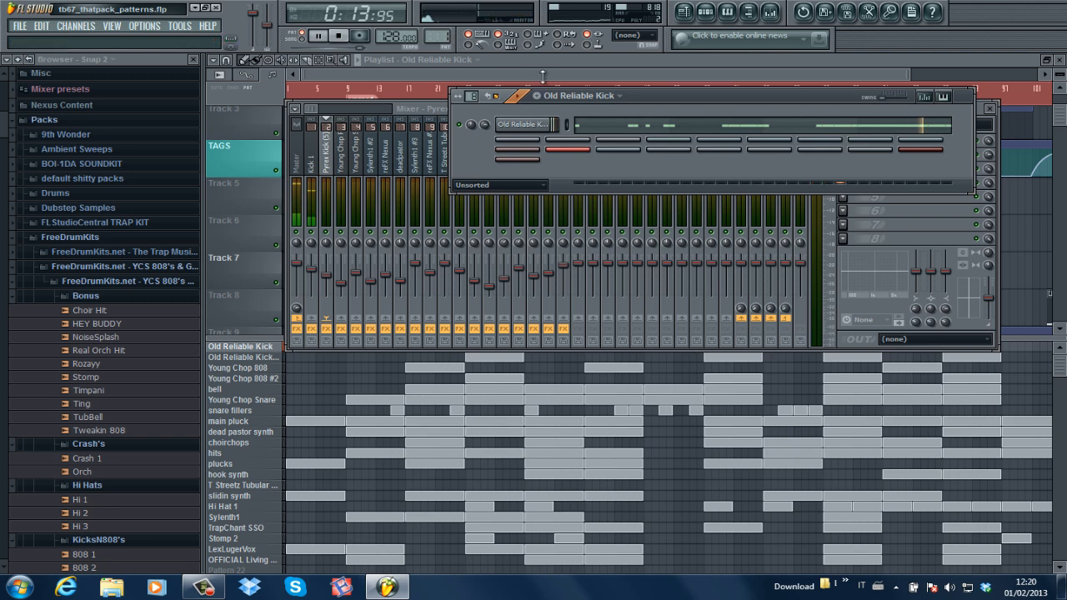
left_click(617, 125)
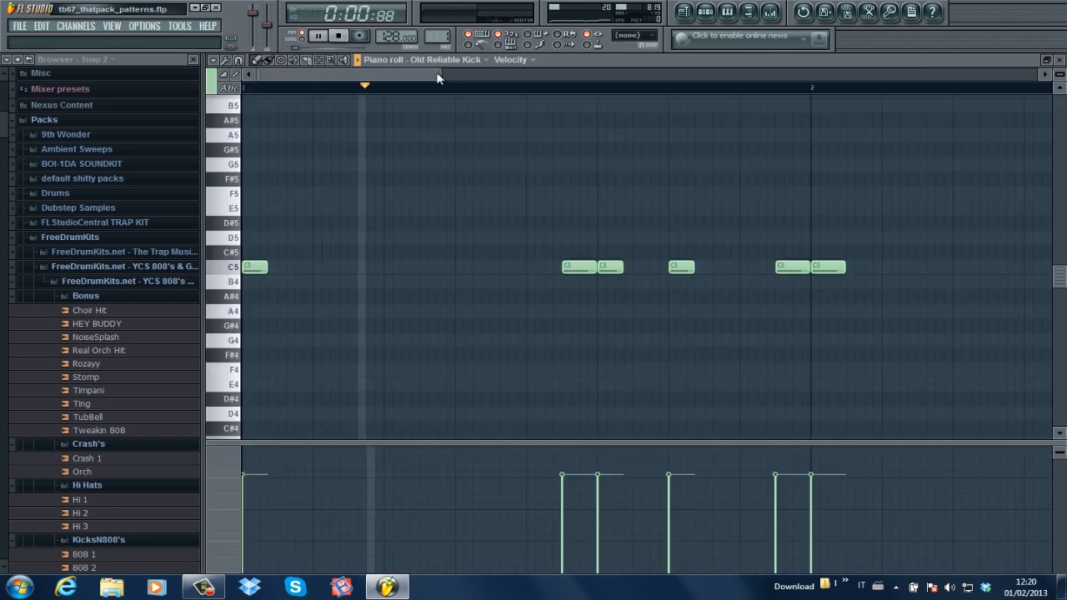
left_click_drag(441, 74, 589, 88)
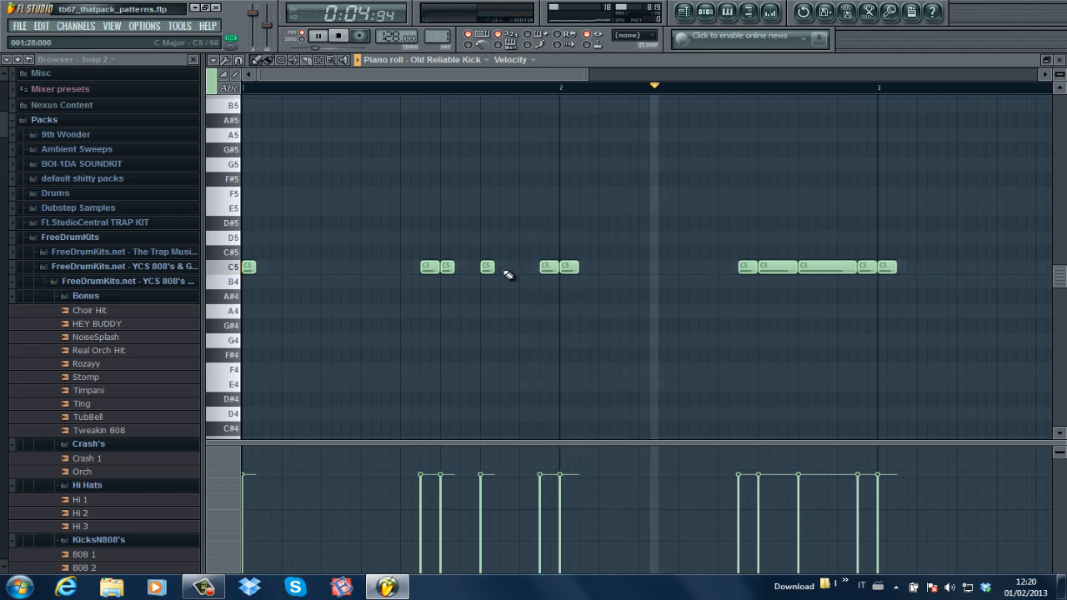
left_click(1061, 61)
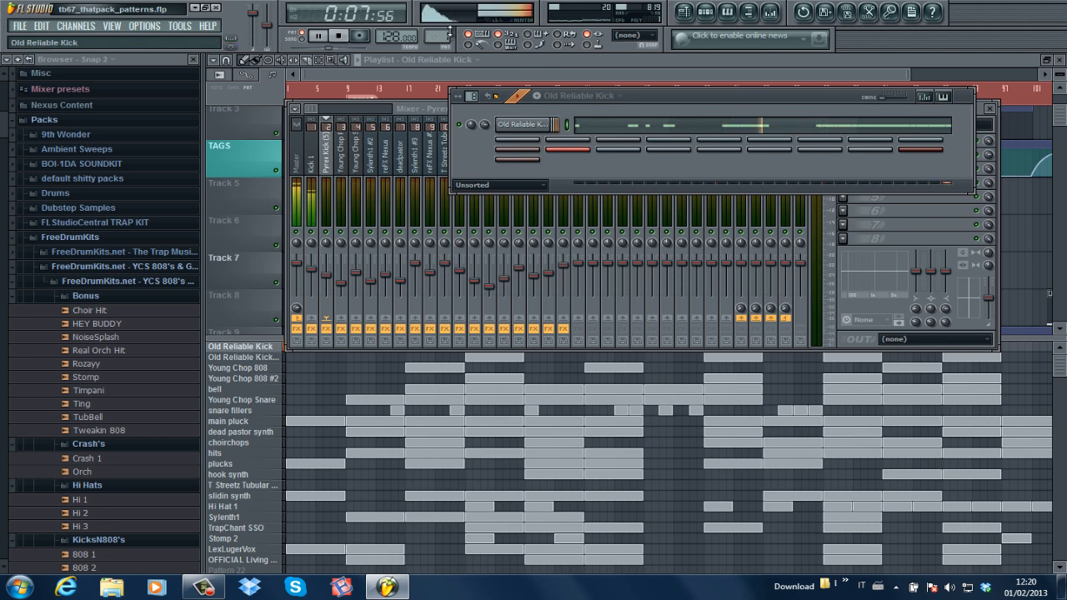
Step: Examine the Old Reliable Kick #2 pattern's notes in the piano roll during playback, replay its bar 4 ending, and stop
left_click_drag(449, 36, 448, 29)
left_click(723, 126)
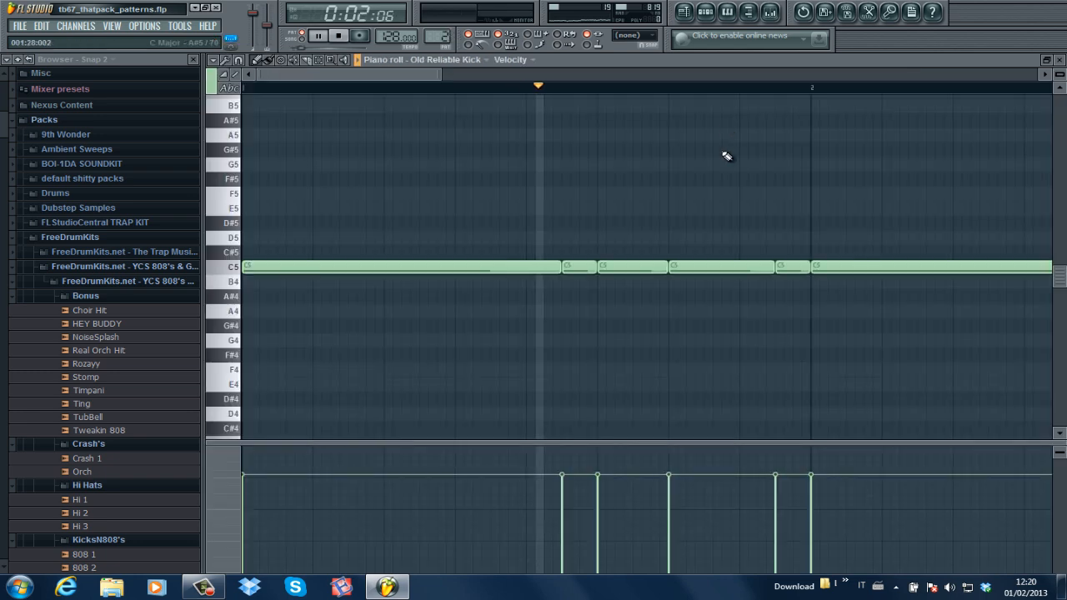
left_click_drag(440, 72, 964, 107)
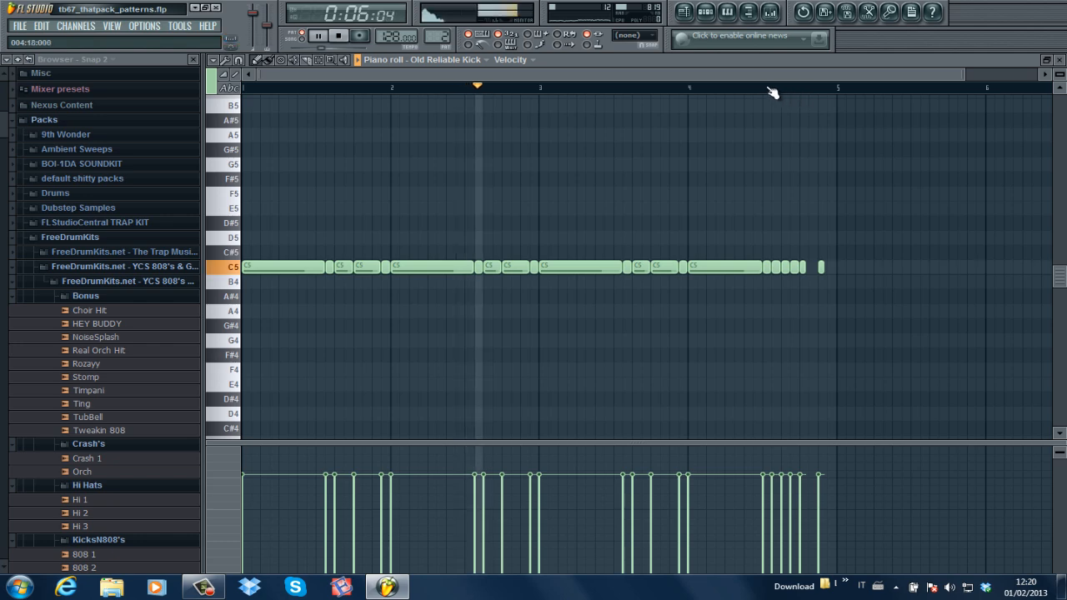
left_click(739, 87)
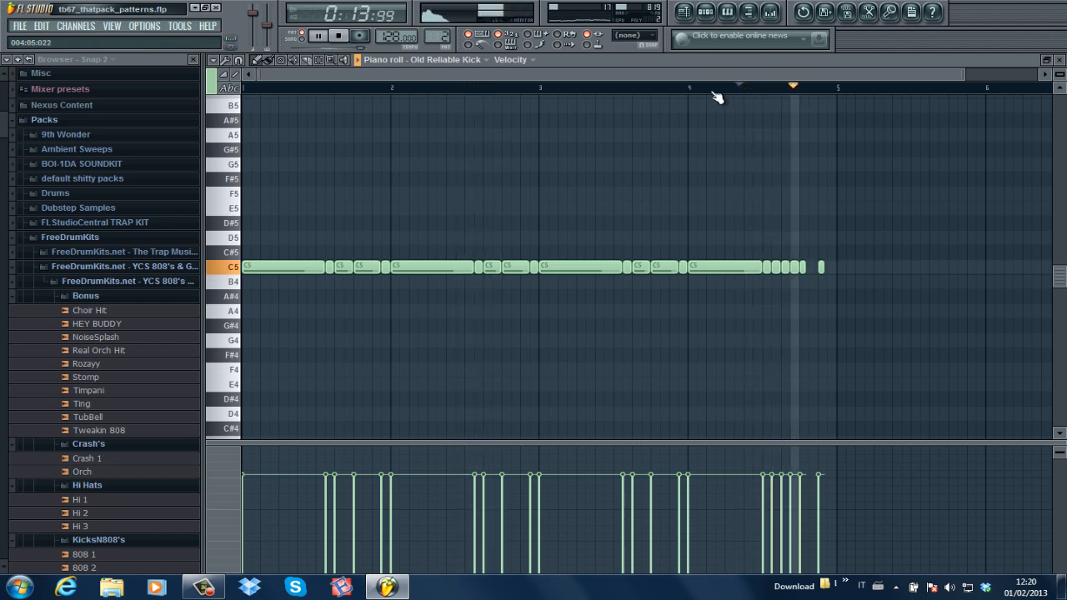
left_click(732, 88)
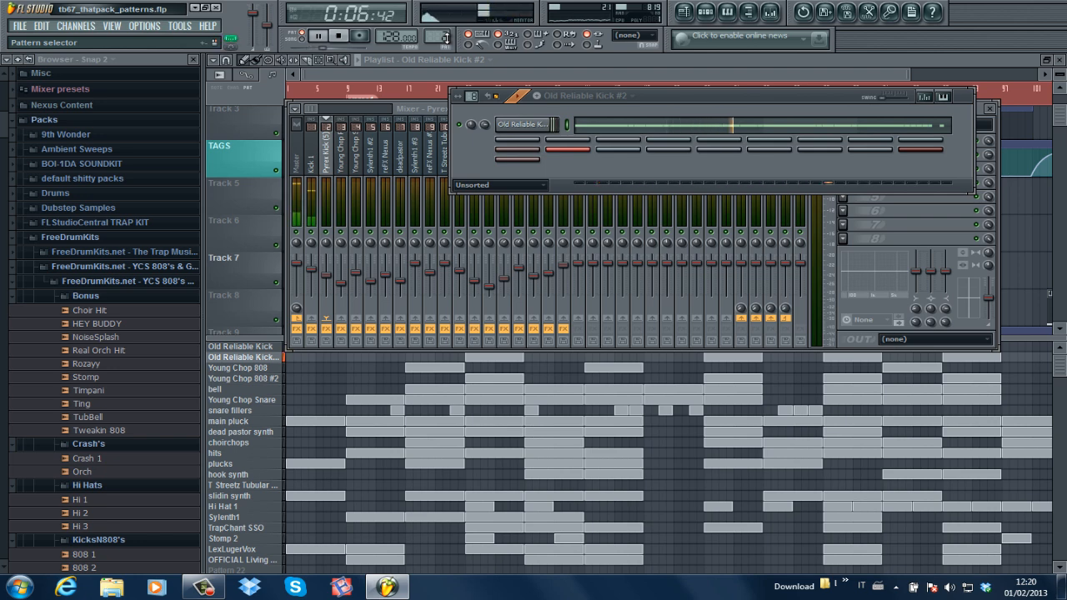
key("space")
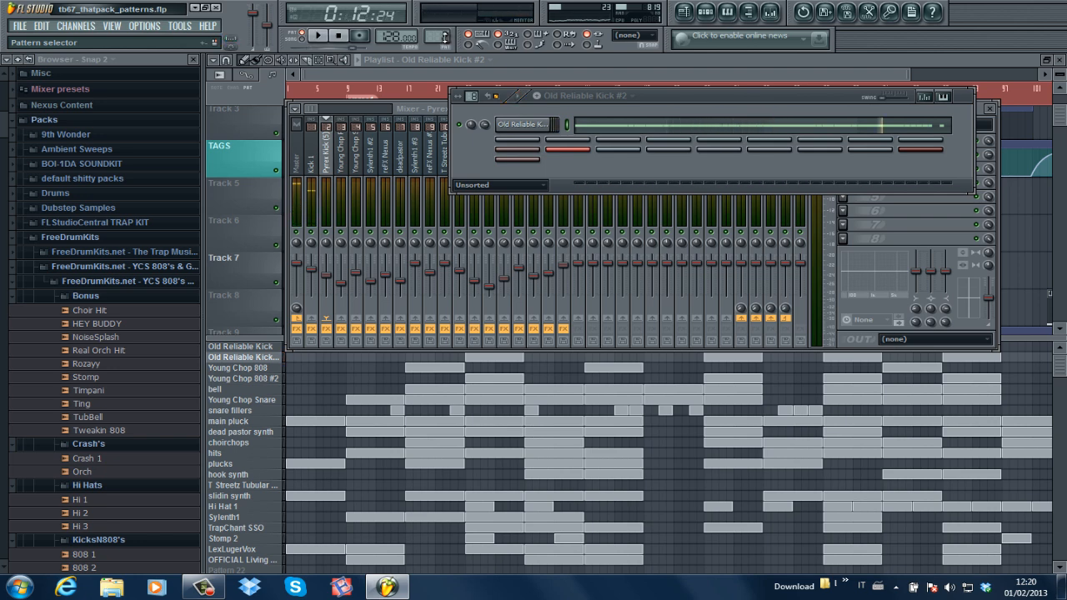
Step: Play the Young Chop 808 pattern, examine its F4 and D#5 notes in the piano roll, then stop and close it
scroll(446, 34, "up", 1)
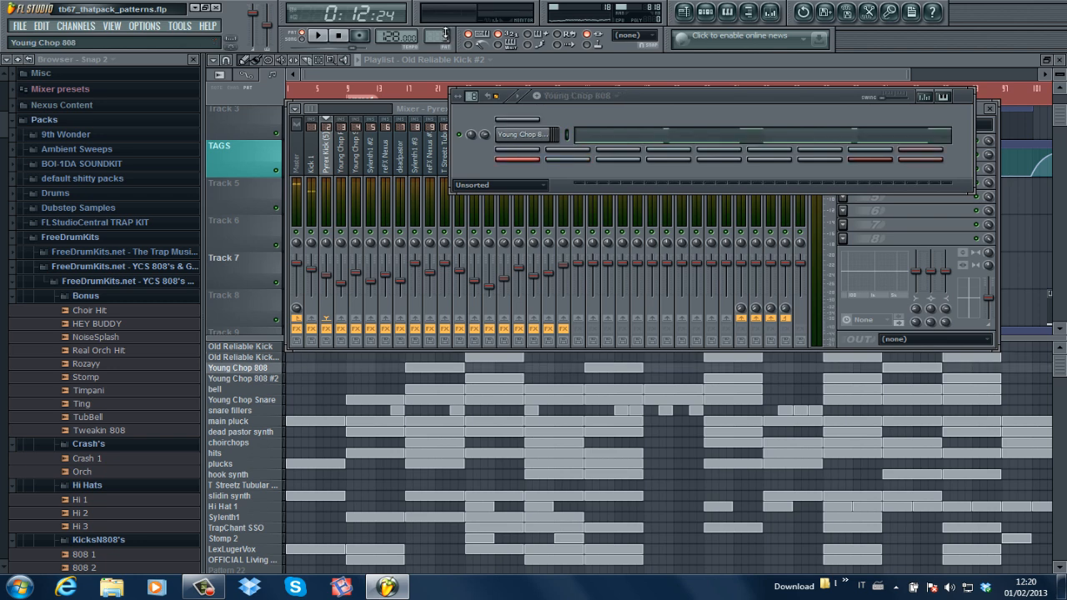
key("space")
left_click(641, 138)
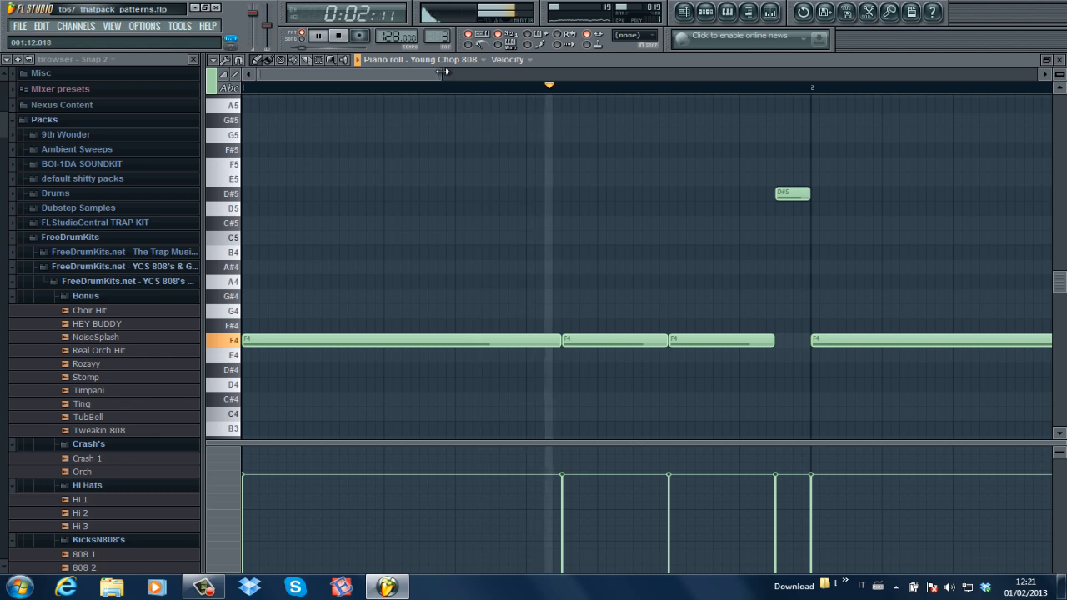
left_click_drag(438, 74, 865, 72)
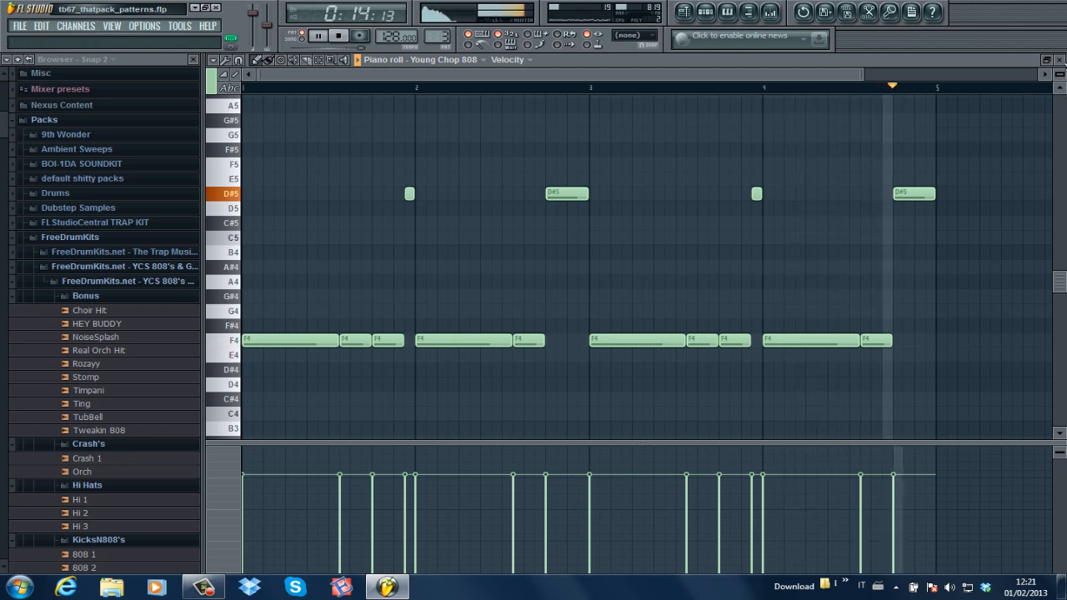
key("space")
left_click(1060, 62)
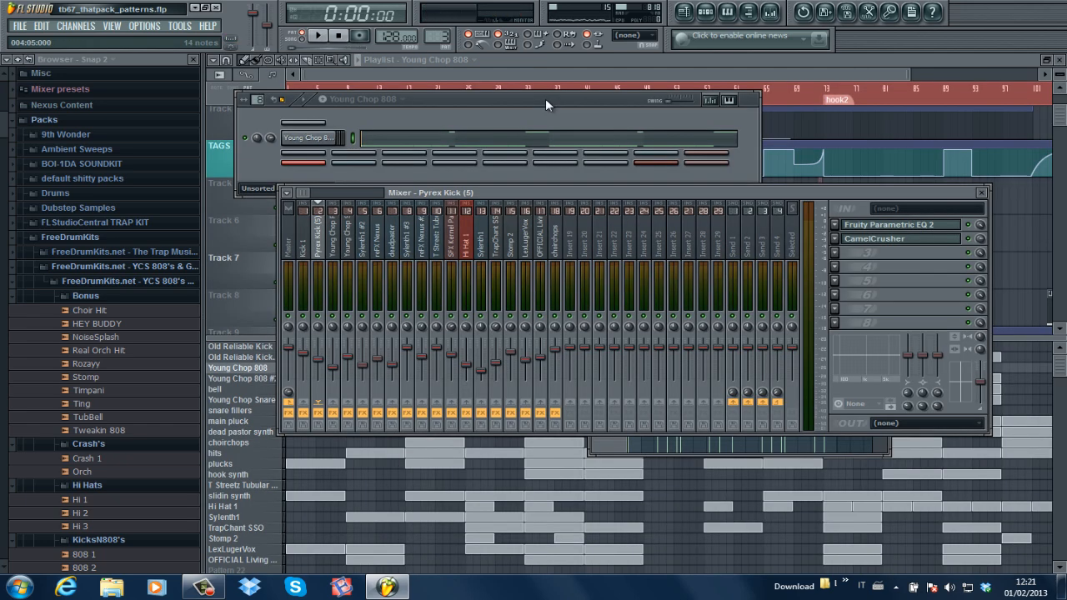
Step: Open the CamelCrusher effect on the Pyrex Kick (5) mixer track and review its More Beef patch and mix level
left_click(903, 240)
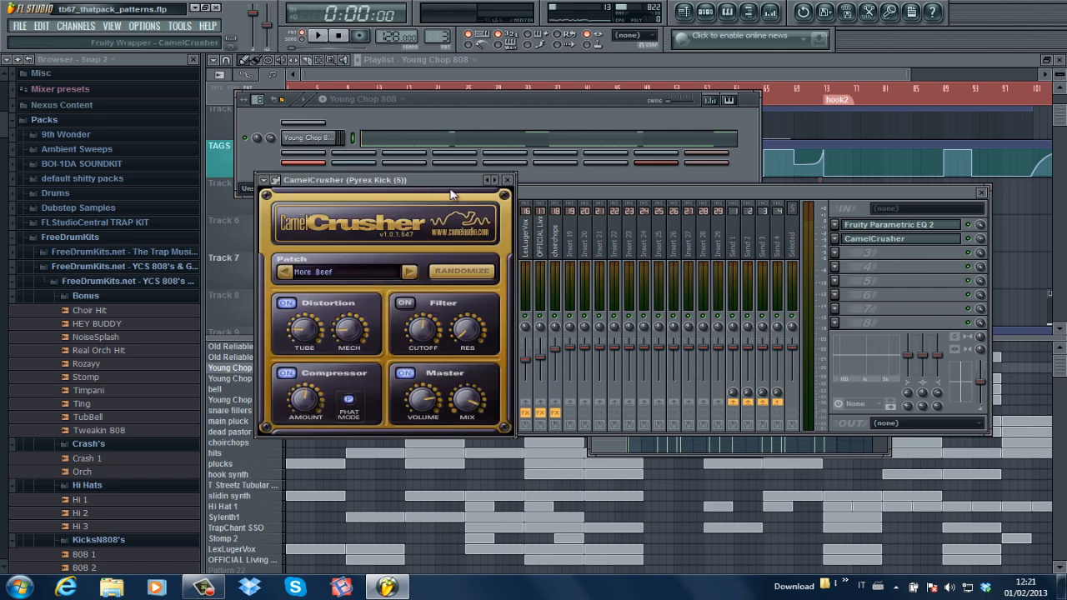
left_click_drag(450, 194, 500, 234)
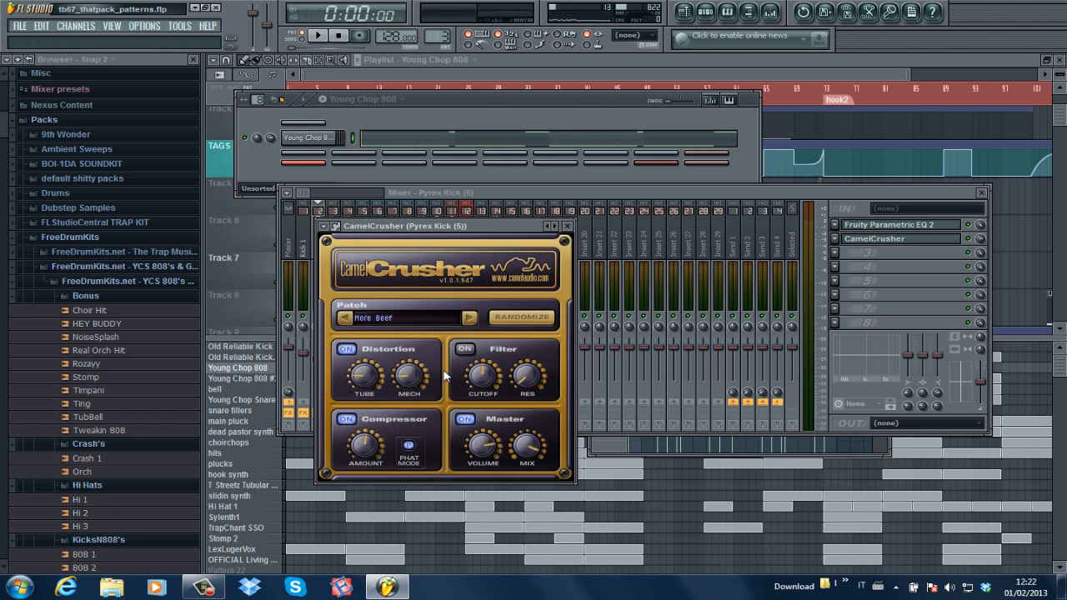
left_click(982, 237)
Step: Replay the Young Chop 808 pattern with its effects, briefly view its piano roll full size, and stop playback
key("space")
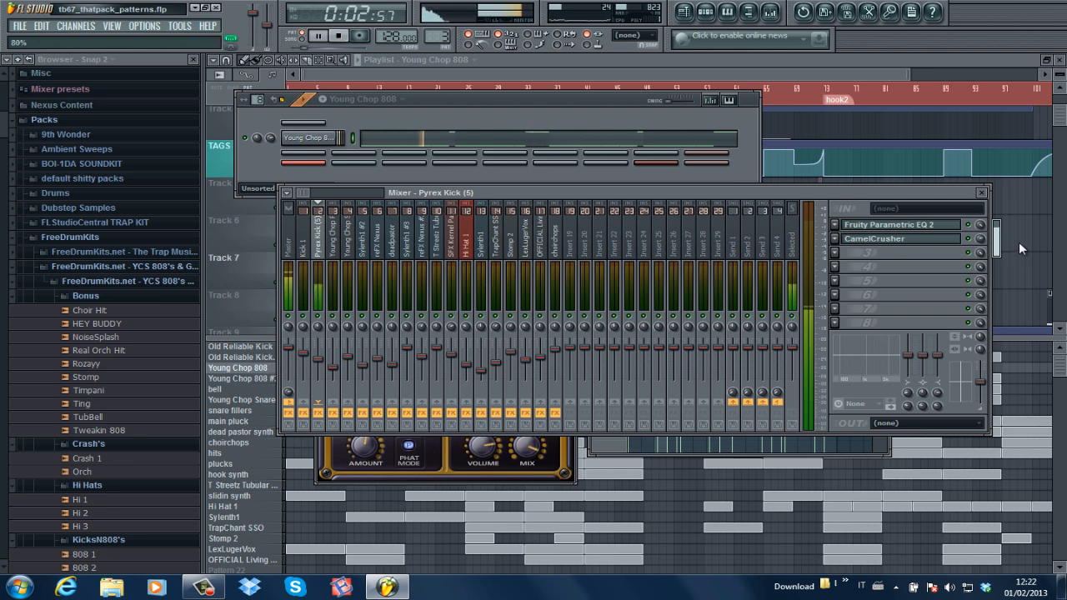
left_click(530, 143)
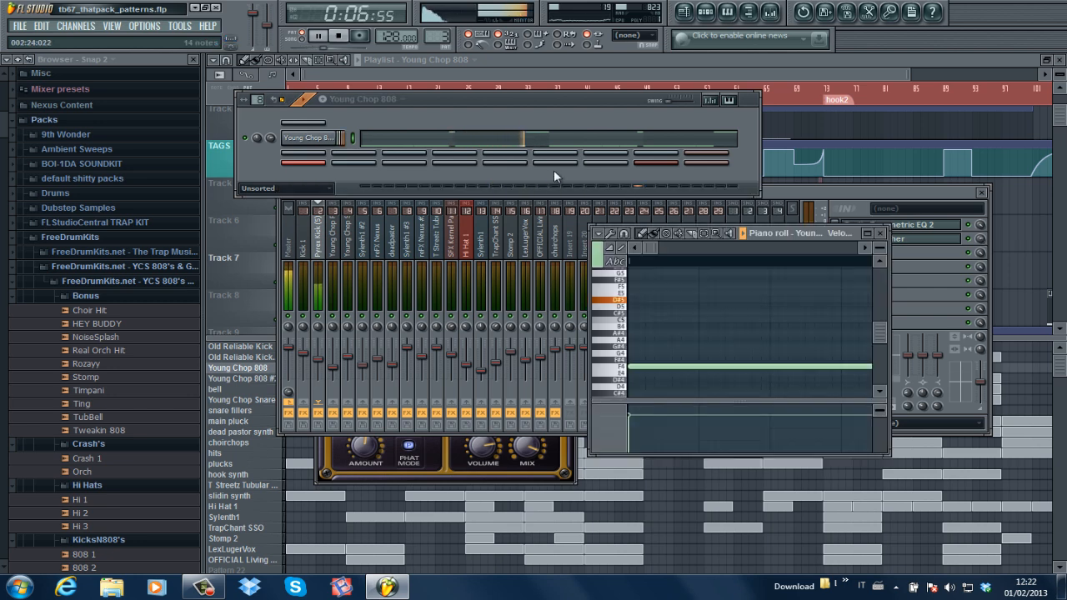
left_click(868, 235)
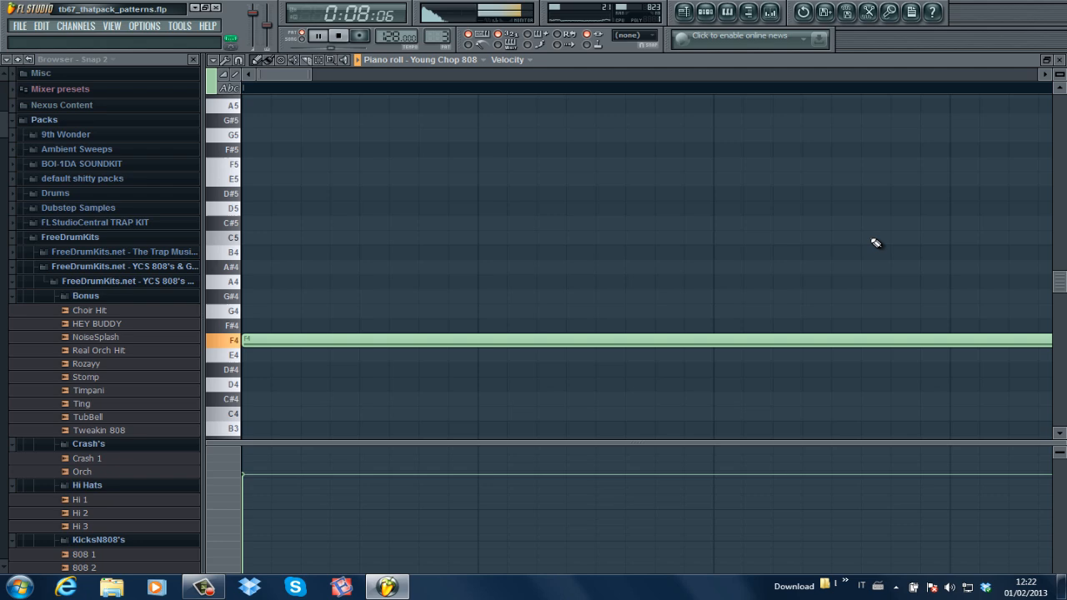
left_click(1059, 62)
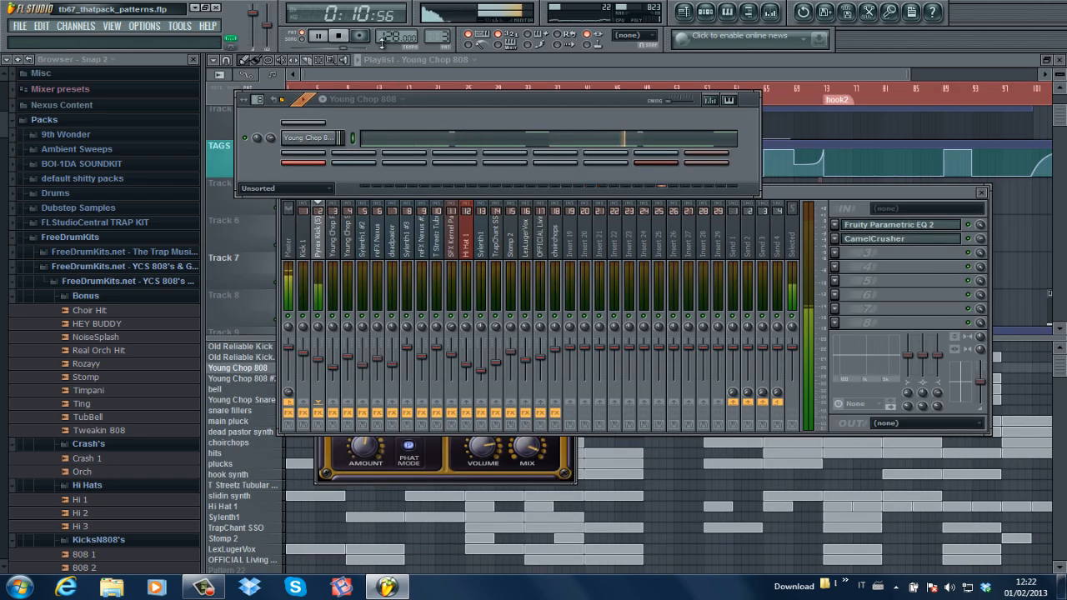
key("space")
Step: Play the Young Chop 808 #2 pattern and examine its notes up to the bar 4 ending variation in the piano roll
scroll(440, 34, "up", 1)
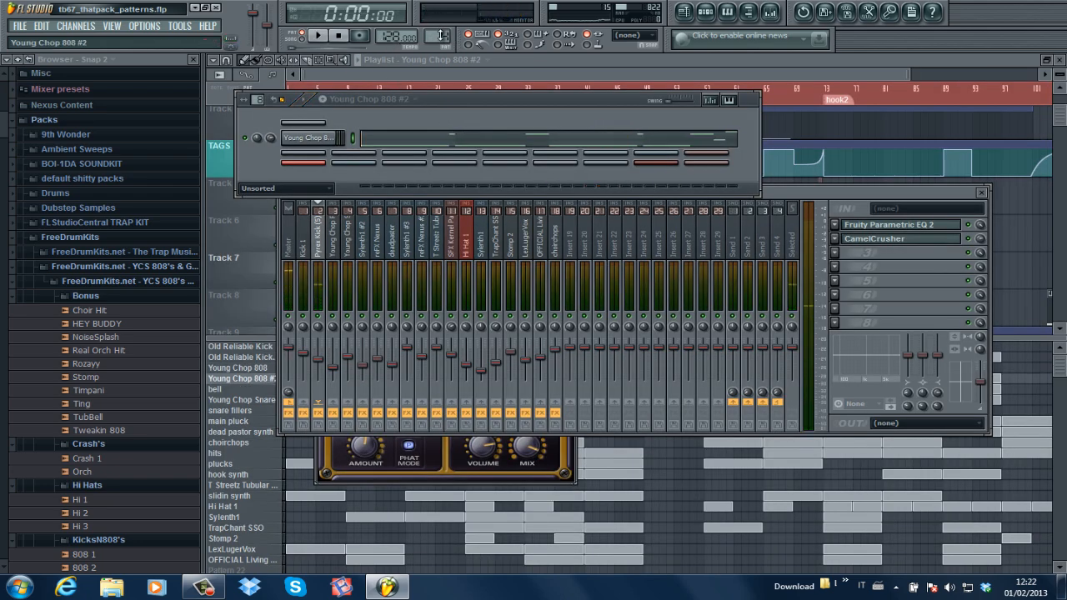
key("space")
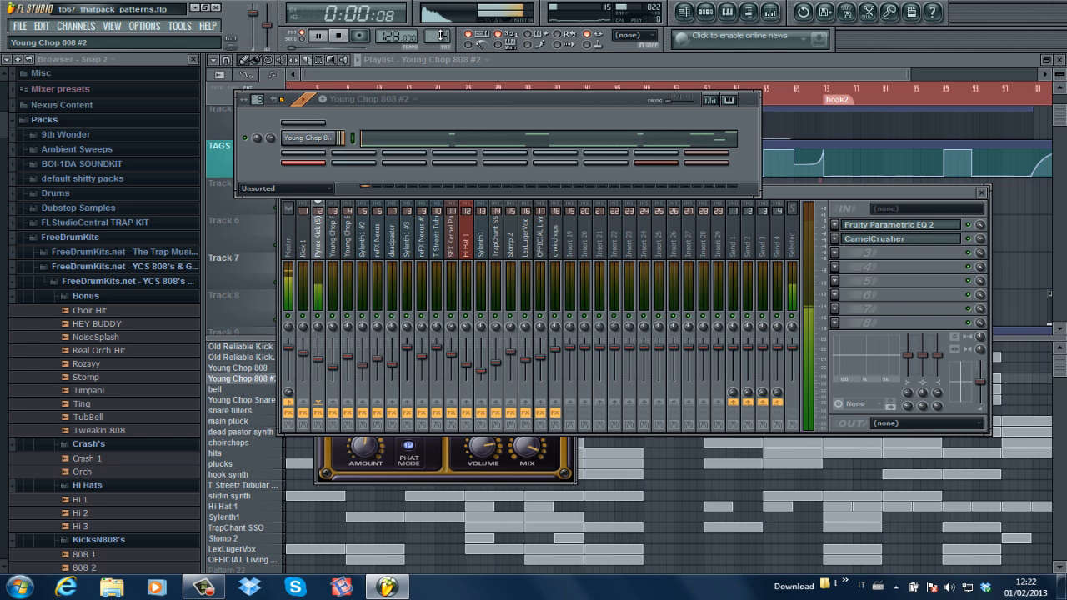
left_click(575, 144)
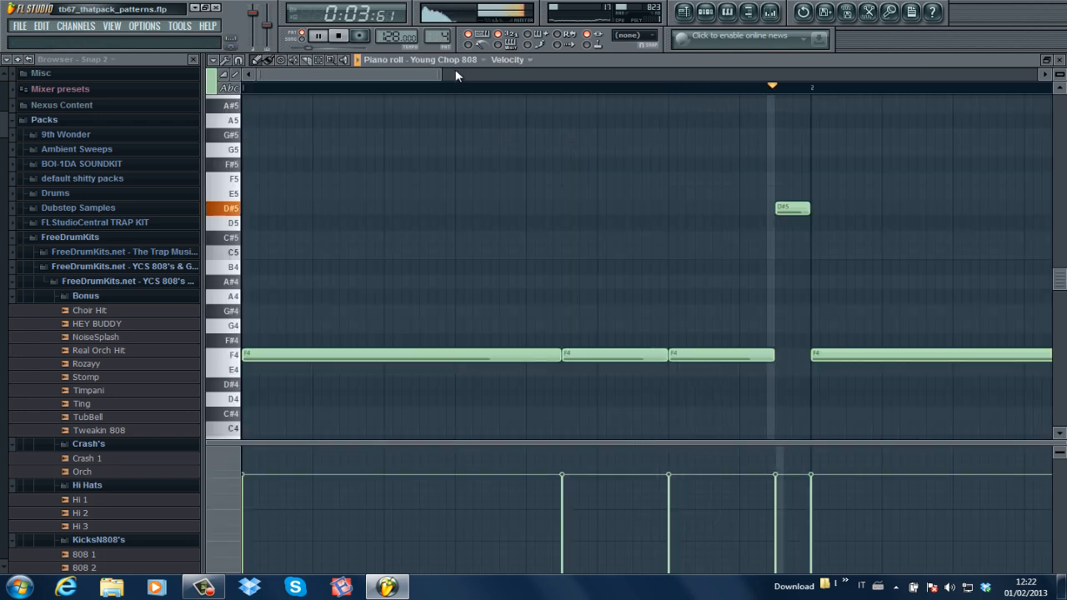
left_click_drag(724, 79, 978, 79)
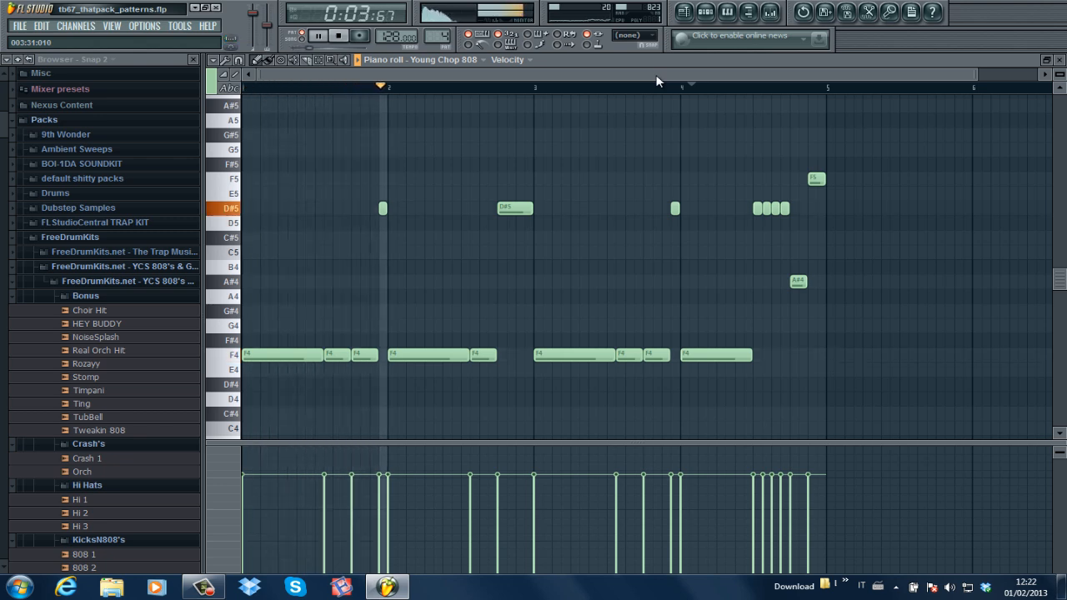
key("space")
left_click(1059, 60)
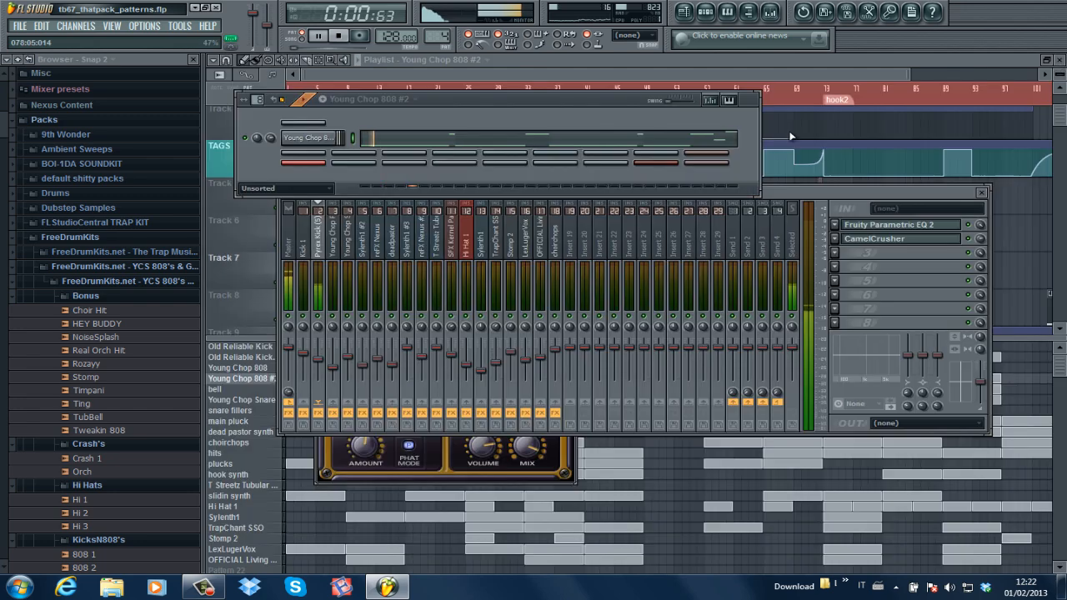
Step: Listen to the bell pattern, then play the Young Chop Snare pattern and check its notes in the piano roll
left_click(215, 389)
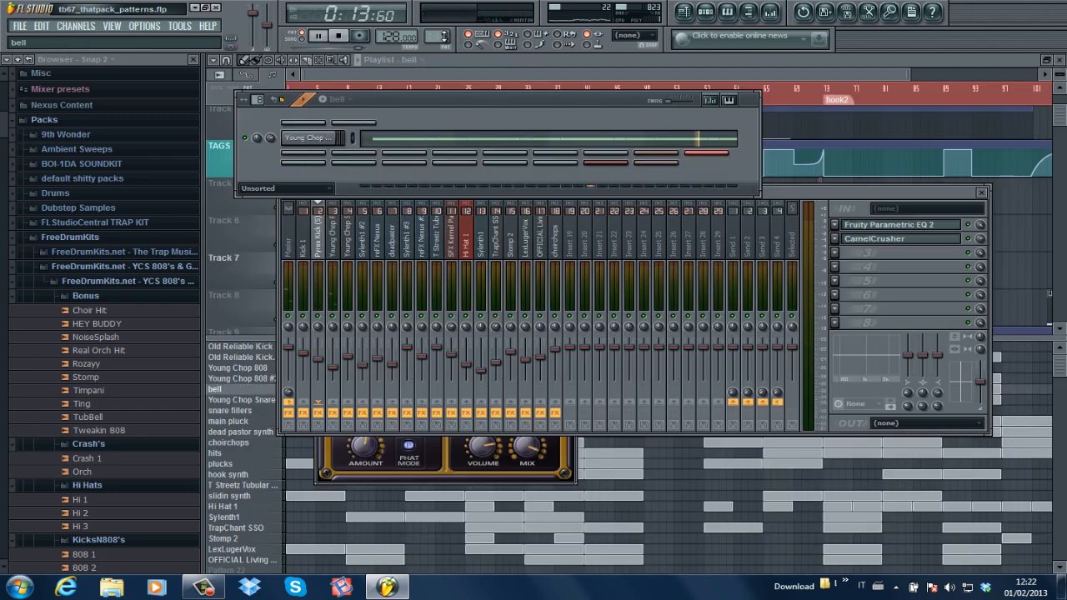
scroll(445, 32, "up", 1)
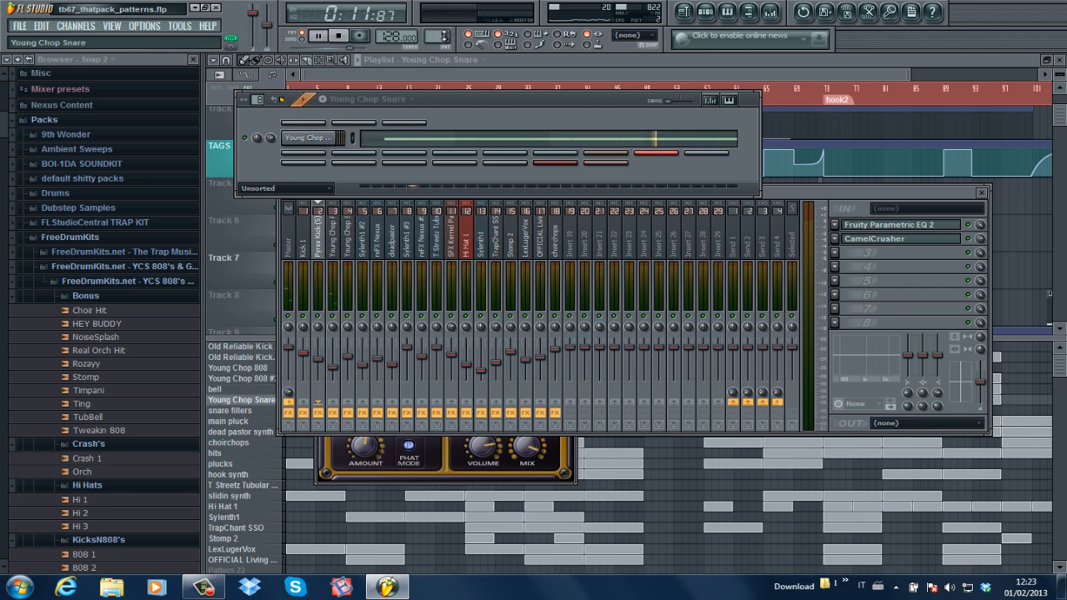
left_click(398, 146)
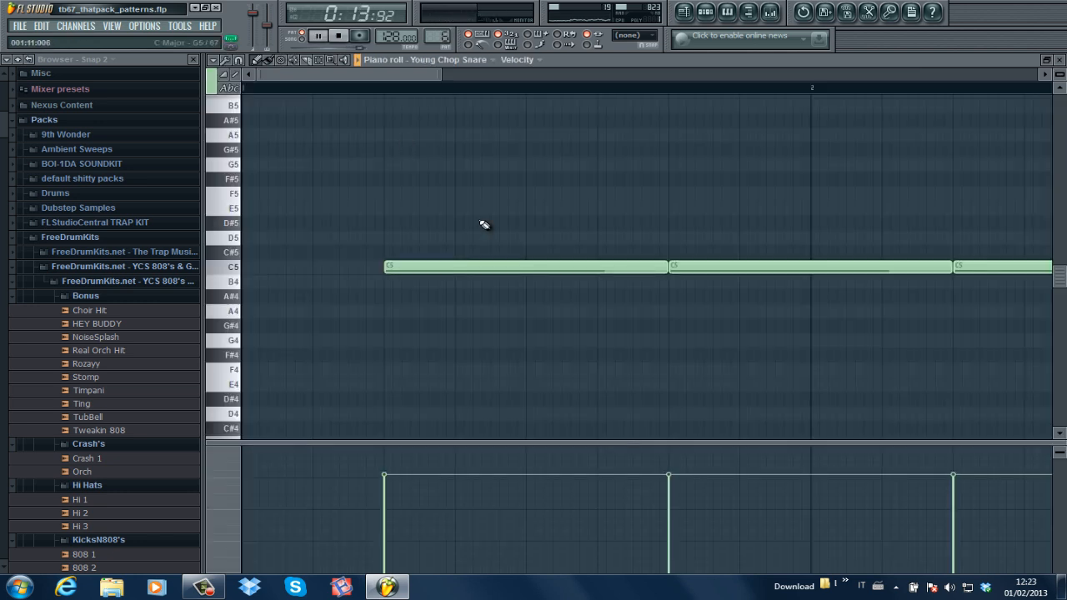
left_click_drag(288, 86, 338, 85)
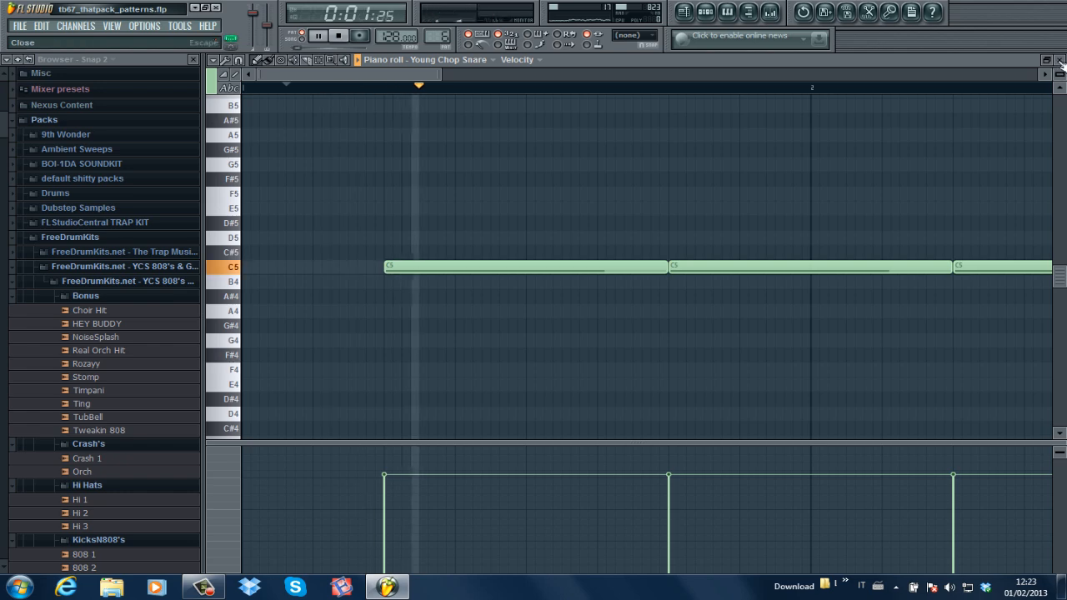
key("F7")
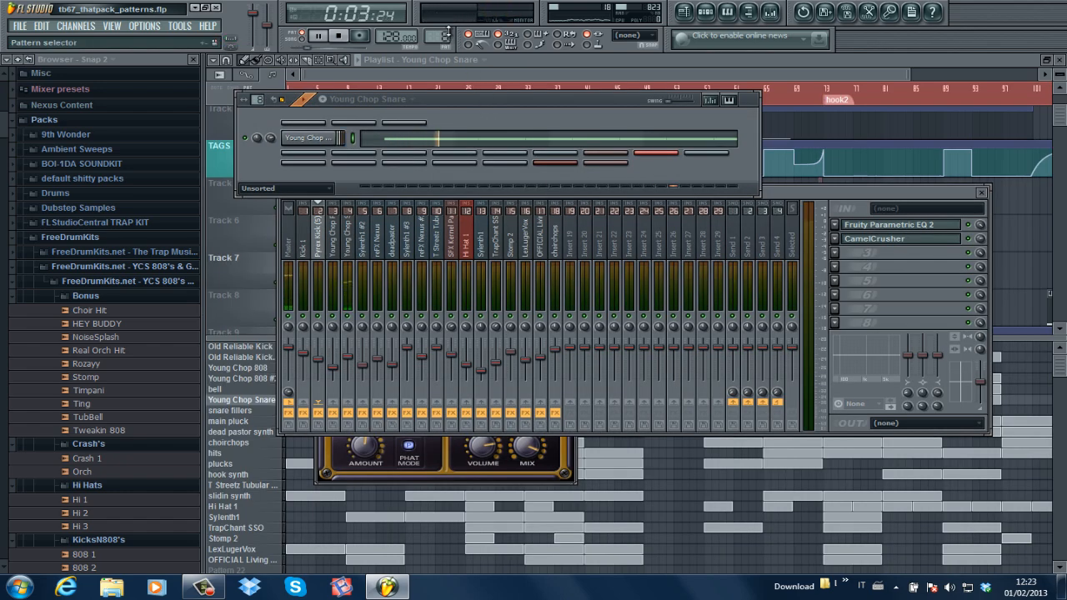
Step: Play the snare fillers pattern and view its notes in the piano roll, then close it
scroll(448, 34, "up", 1)
left_click(565, 140)
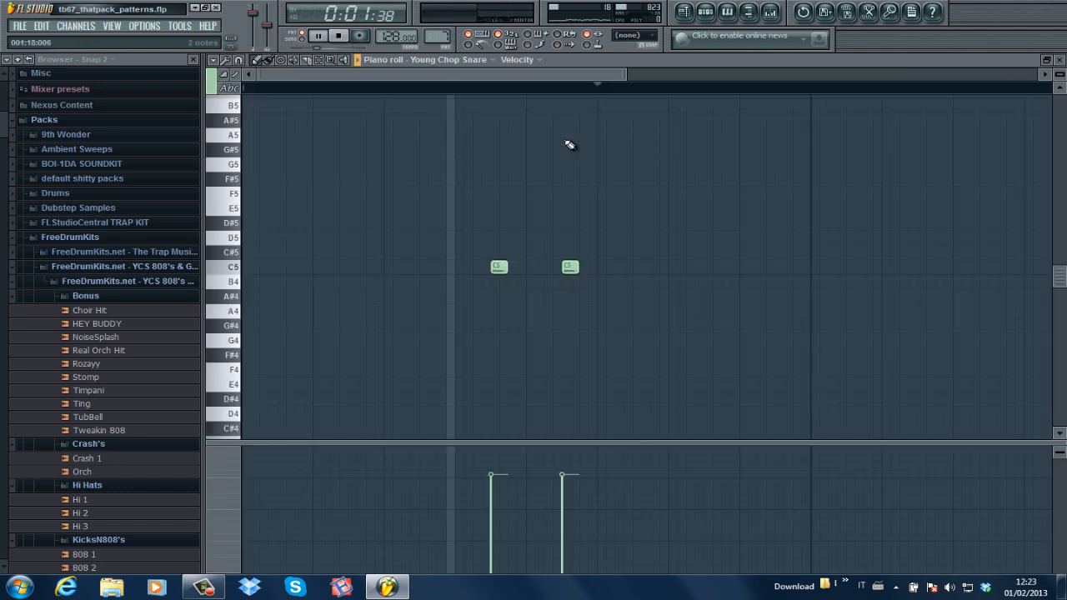
left_click(1059, 60)
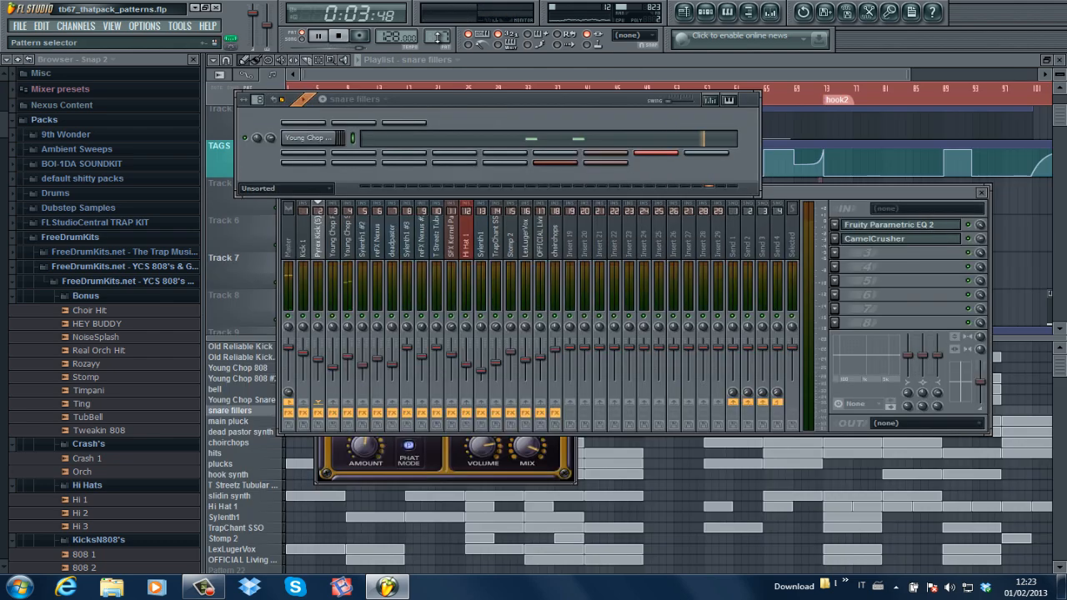
Step: Play the main pluck pattern from its start and examine the Sylenth1 #2 notes across all four bars in the piano roll
scroll(439, 36, "up", 1)
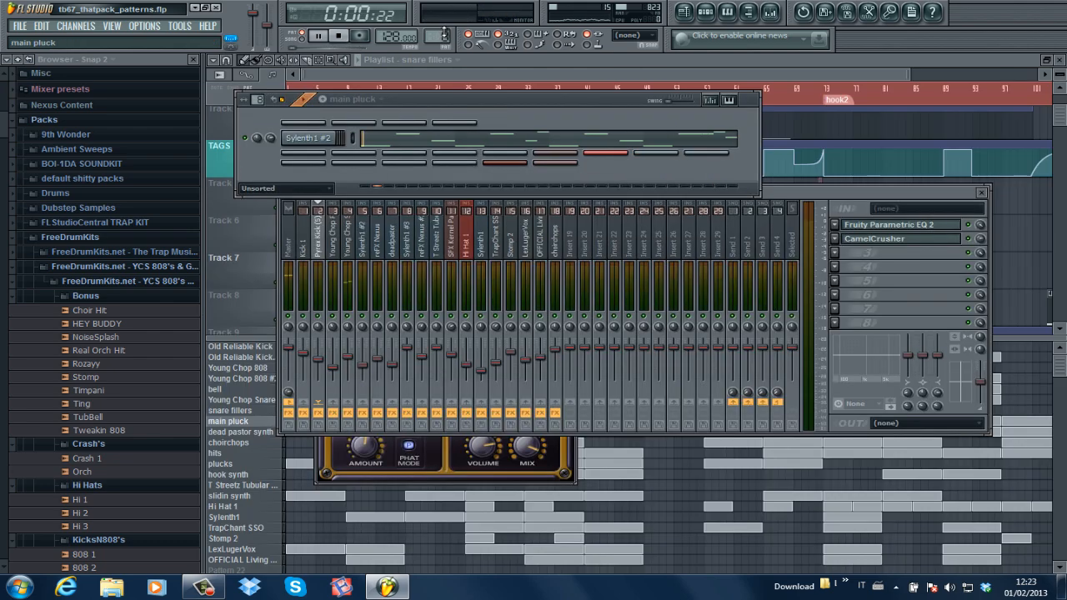
left_click(375, 140)
left_click_drag(284, 90, 115, 81)
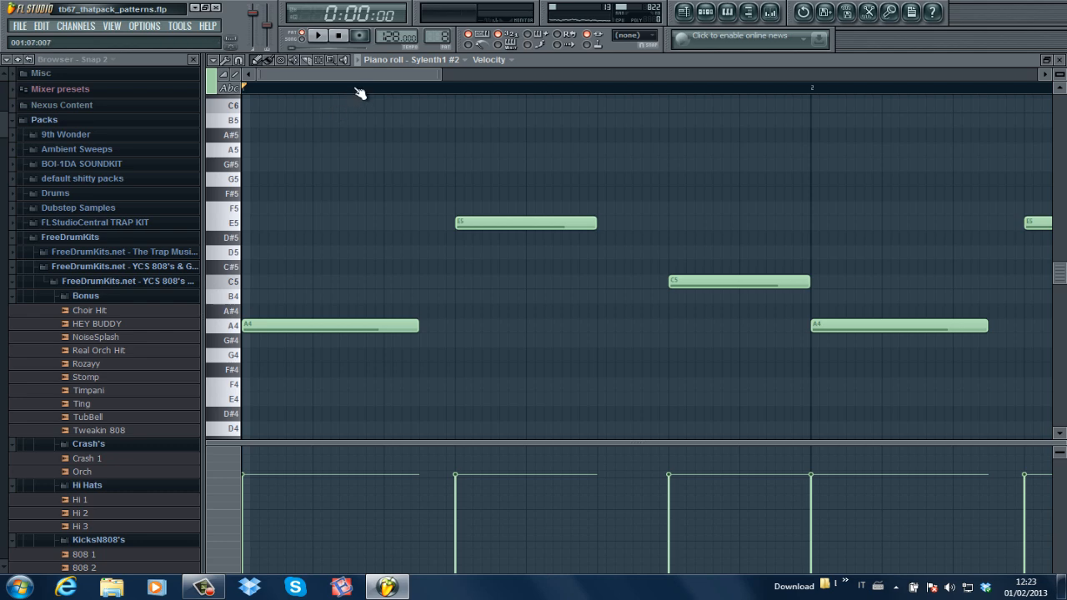
key("space")
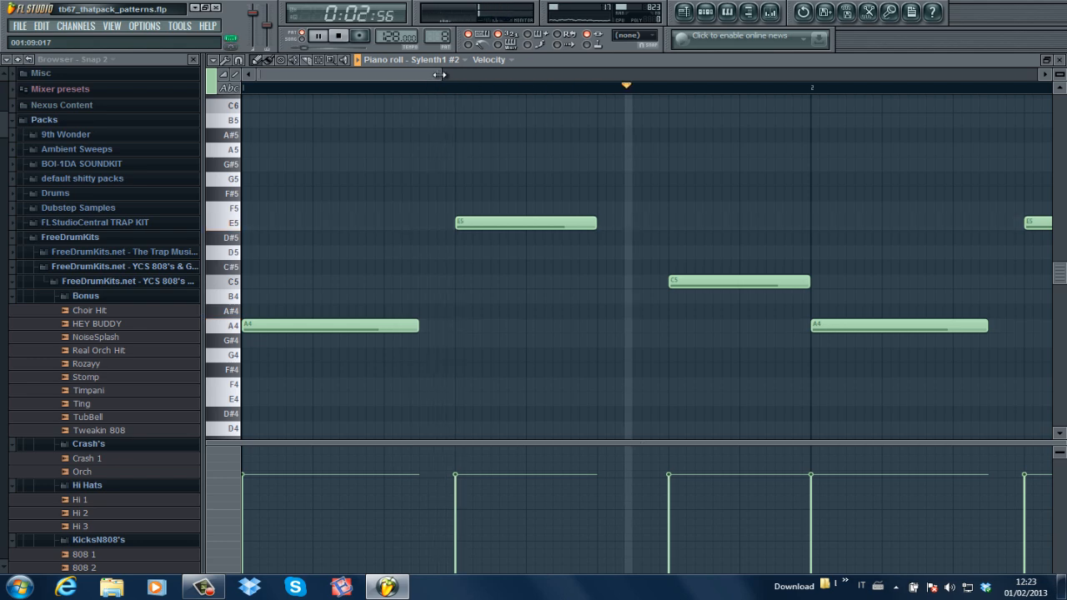
left_click_drag(439, 74, 928, 85)
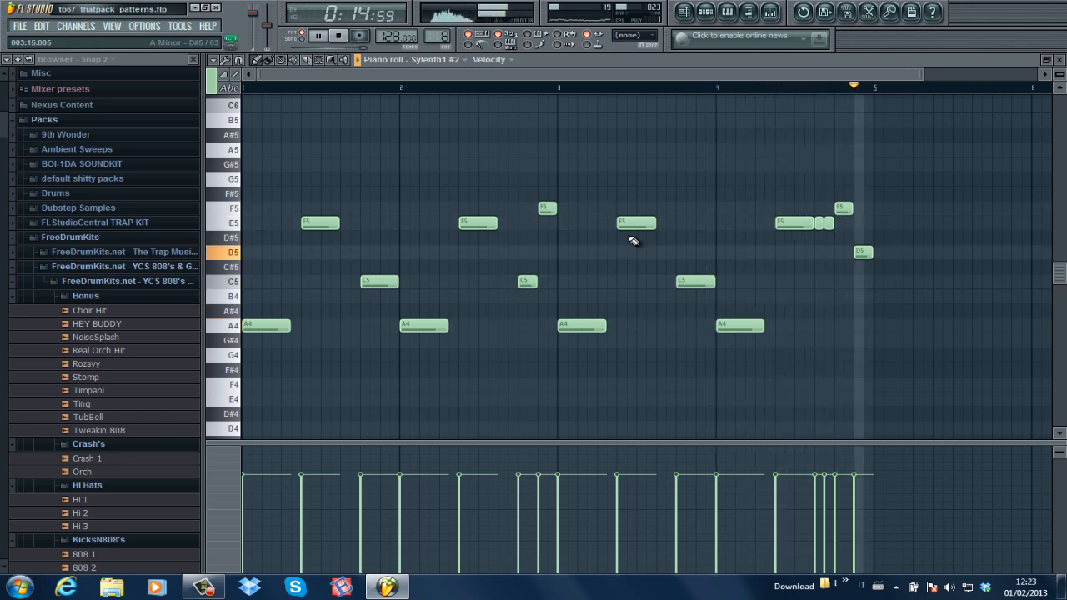
left_click(1059, 60)
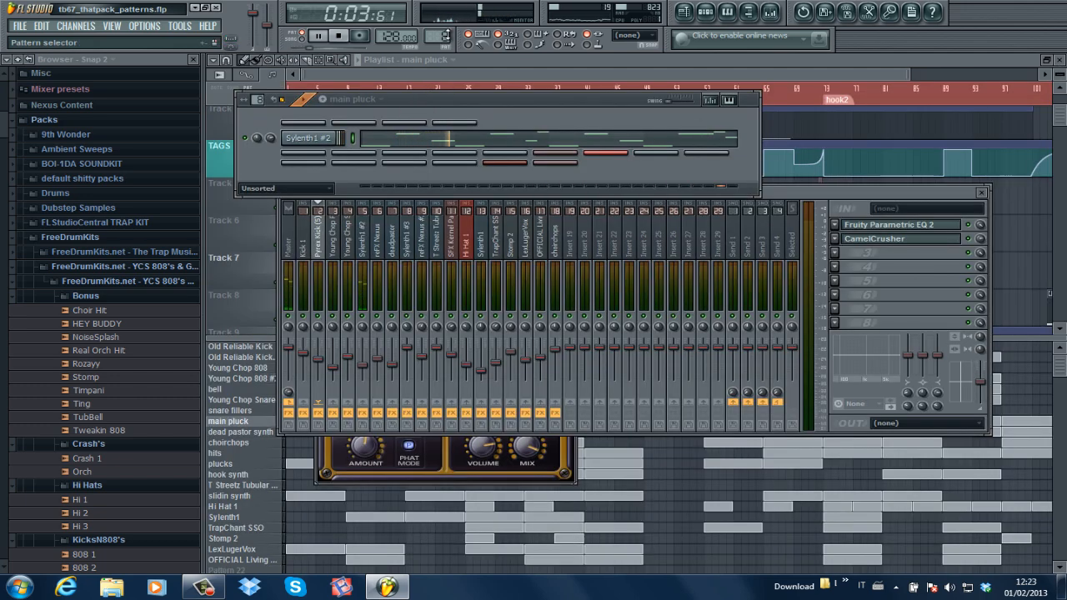
Step: Play the dead pastor synth pattern and examine the reFX Nexus #4 notes across all four bars in the piano roll
left_click_drag(451, 31, 449, 25)
left_click(425, 144)
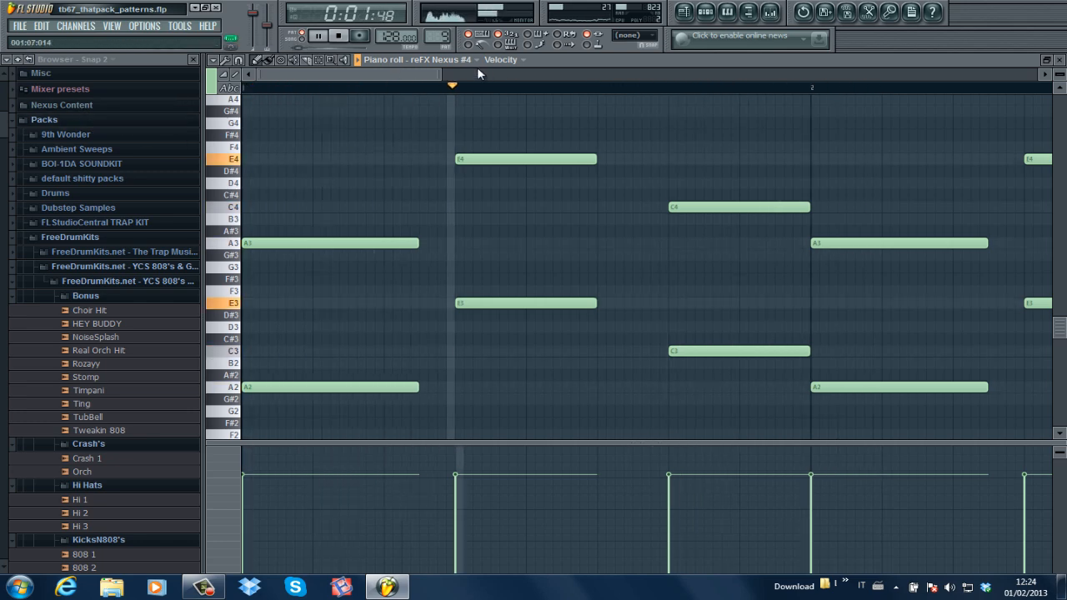
left_click_drag(436, 79, 967, 83)
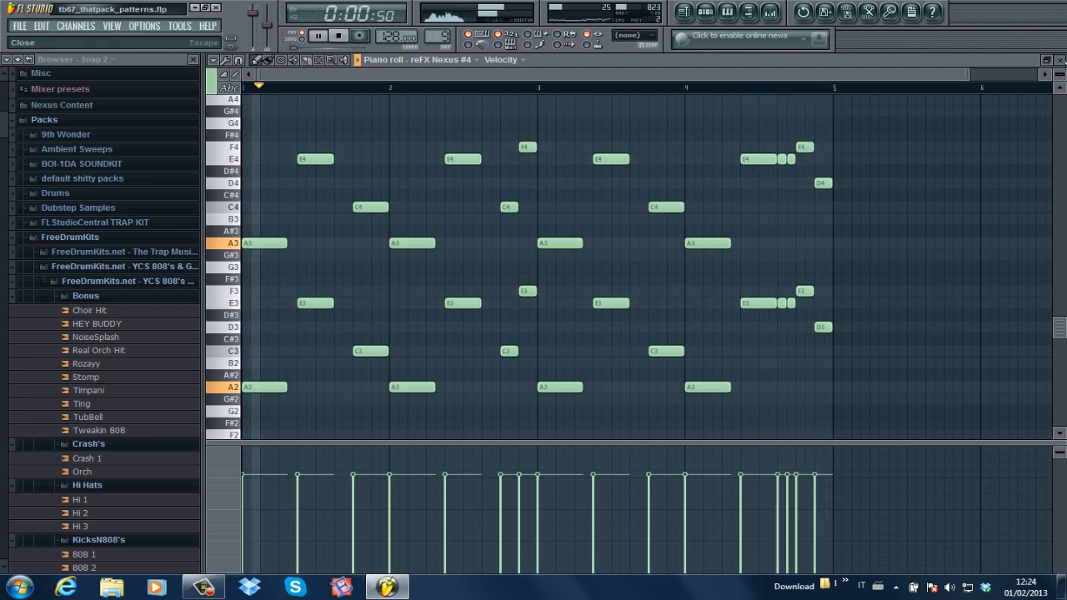
left_click(1059, 60)
Step: Play the choirchops pattern, examine its piano roll notes, and review the preset loaded in reFX Nexus #3
left_click(442, 32)
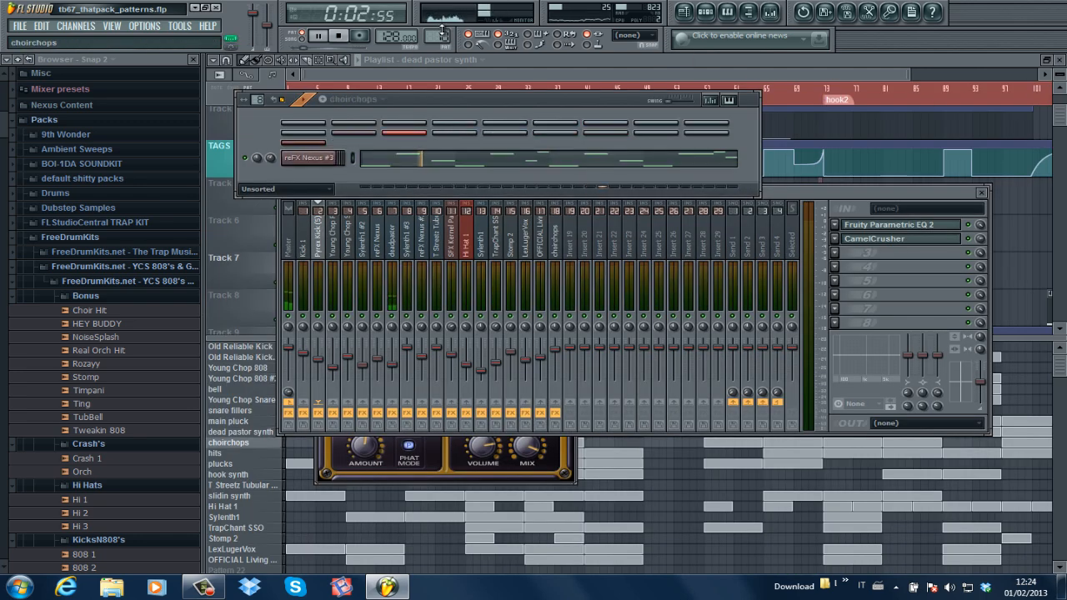
left_click(498, 160)
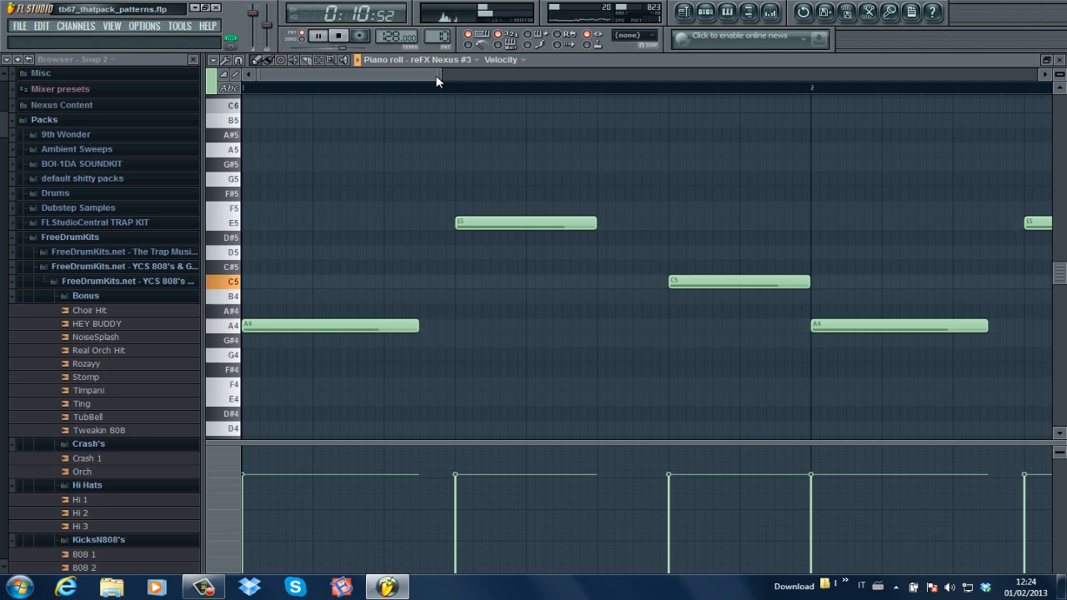
left_click_drag(437, 72, 475, 73)
left_click(1058, 60)
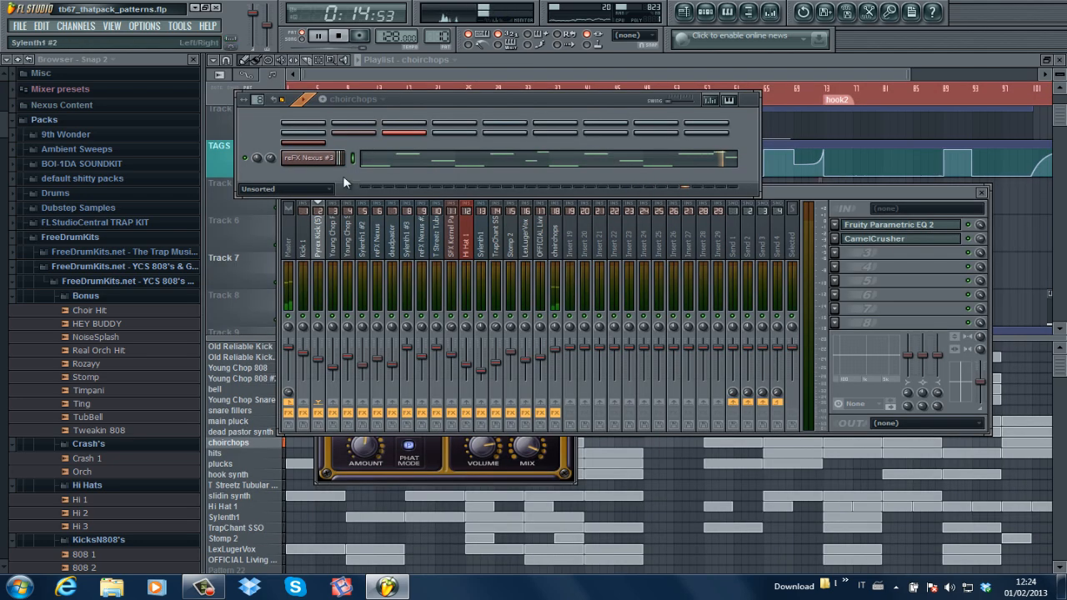
left_click(327, 159)
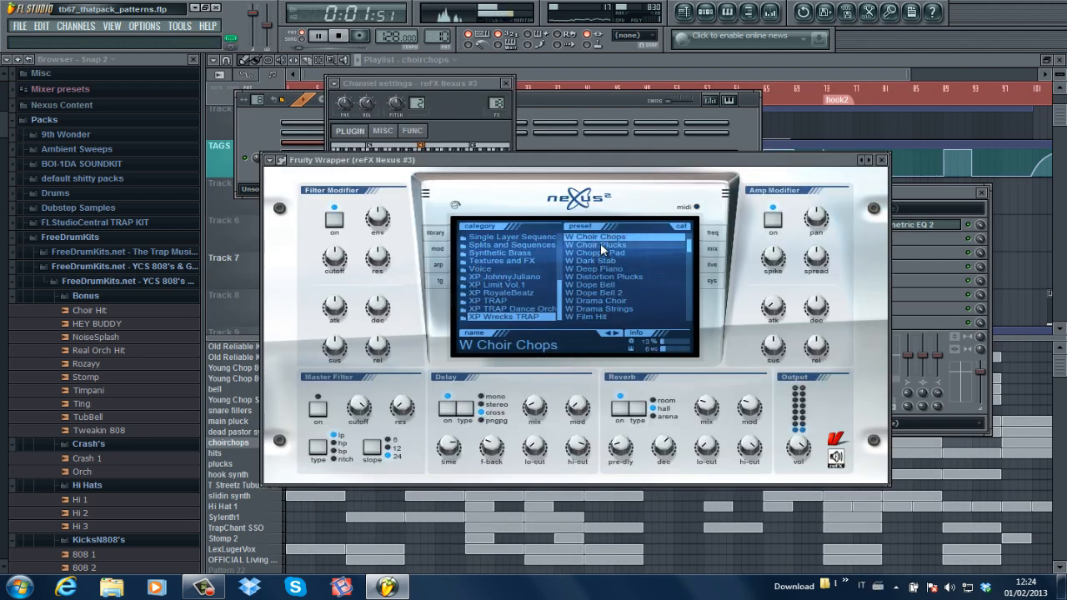
left_click(593, 100)
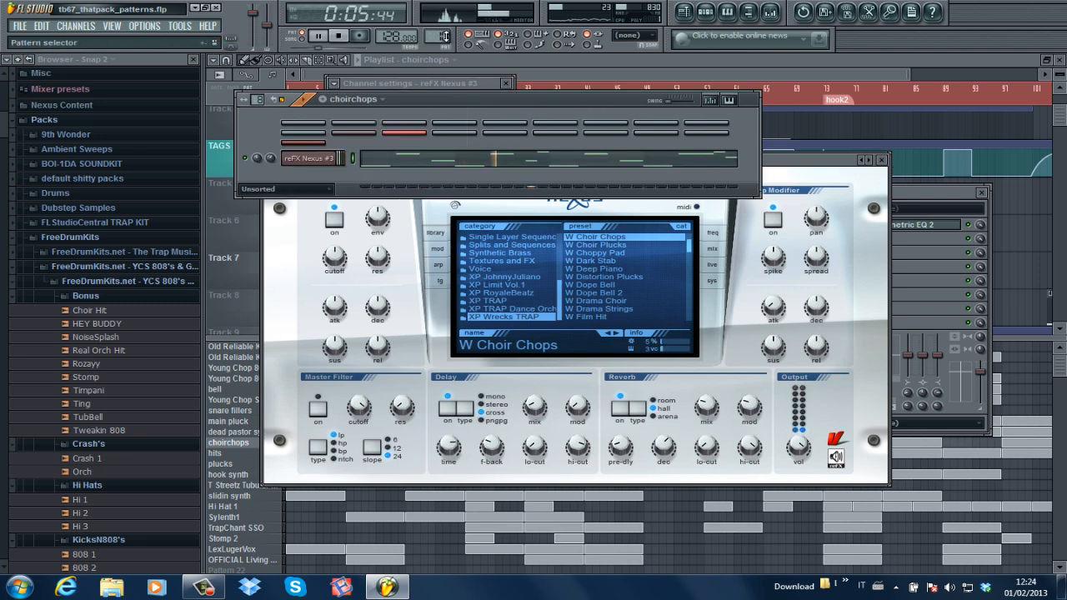
Step: Play the hits pattern and examine the full run of its reFX Nexus notes in the piano roll
left_click_drag(446, 36, 446, 28)
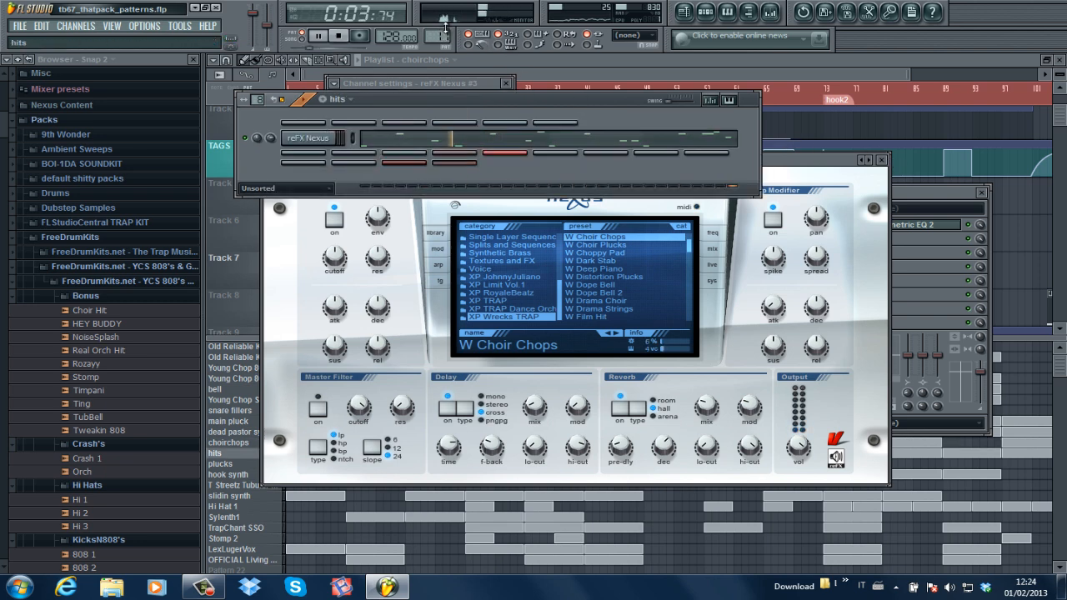
left_click(496, 144)
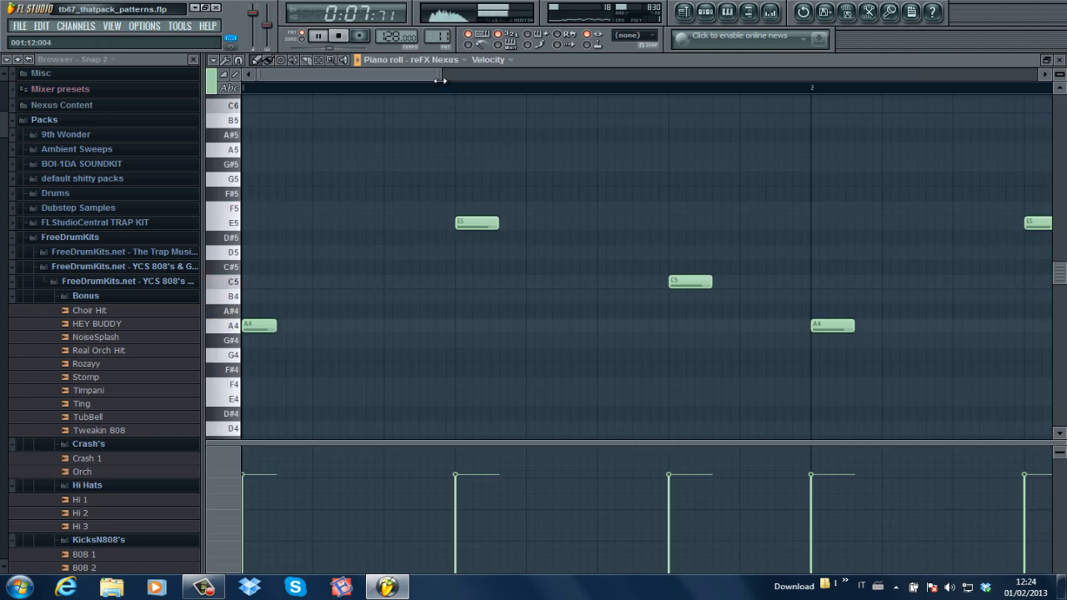
left_click_drag(439, 81, 867, 88)
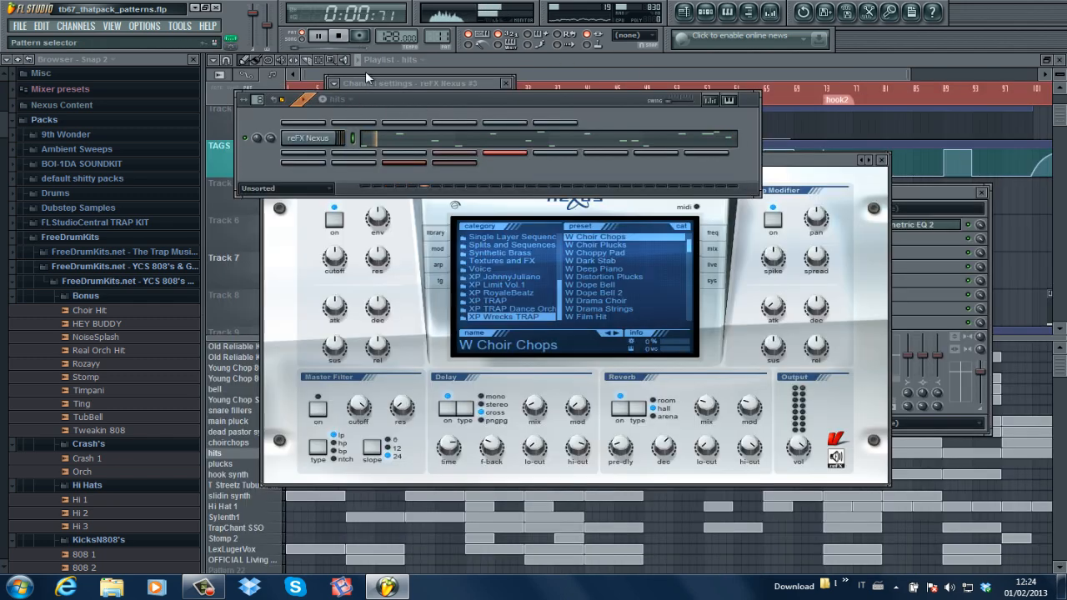
Step: Play the plucks pattern and examine the Sylenth1 #3 notes in the piano roll, both in full and close up
left_click(448, 31)
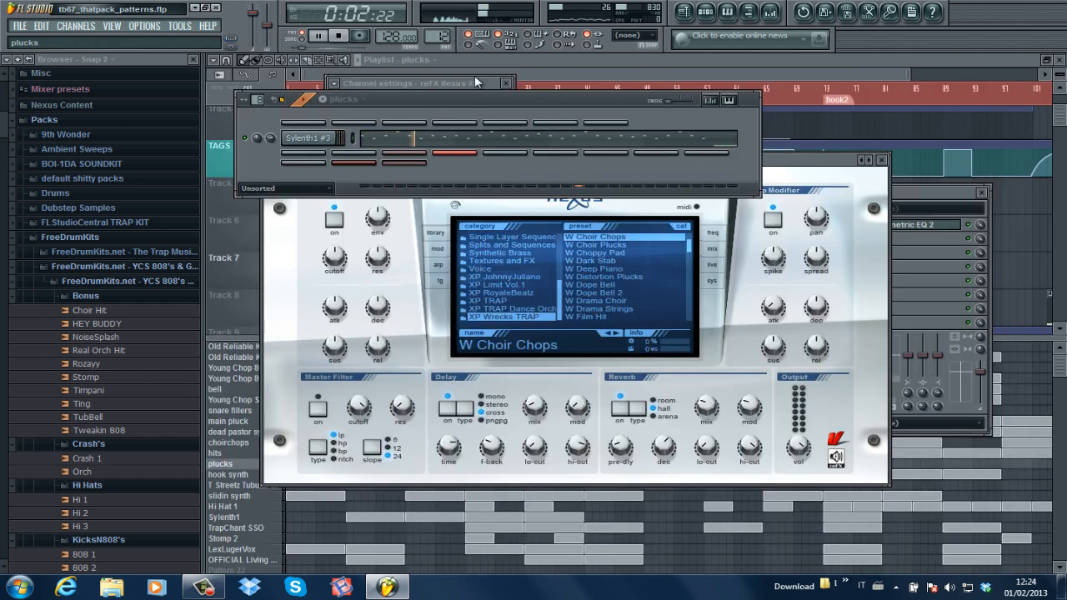
left_click(460, 137)
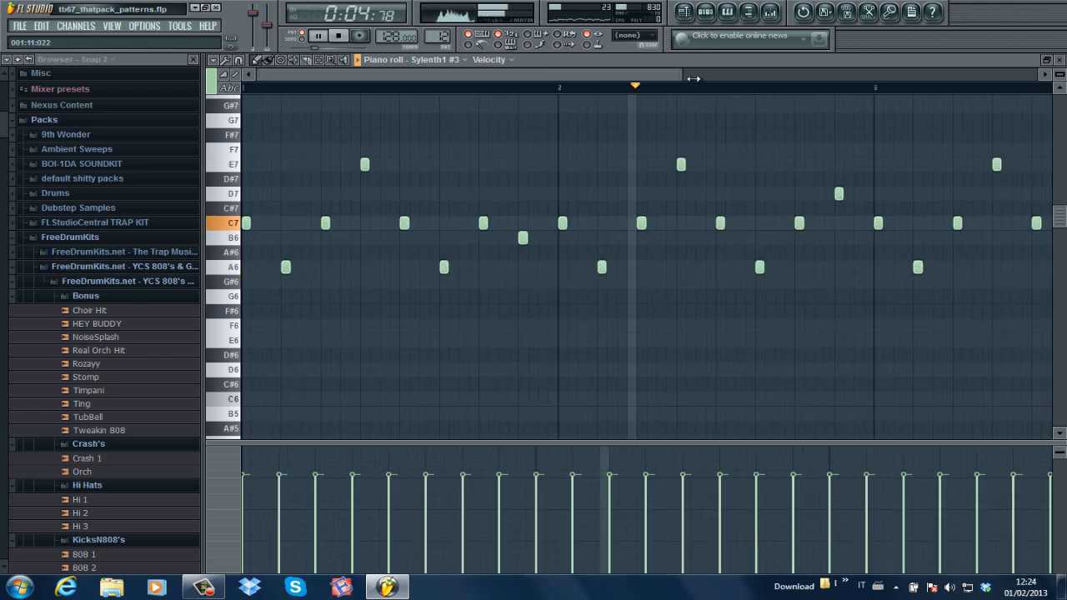
left_click_drag(692, 79, 808, 72)
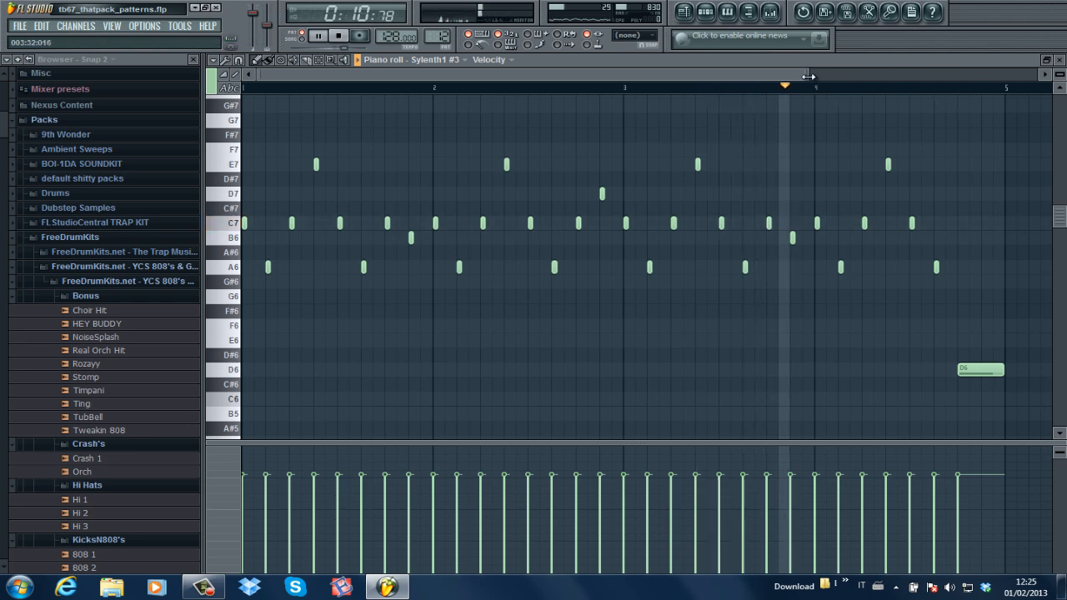
left_click_drag(808, 77, 496, 80)
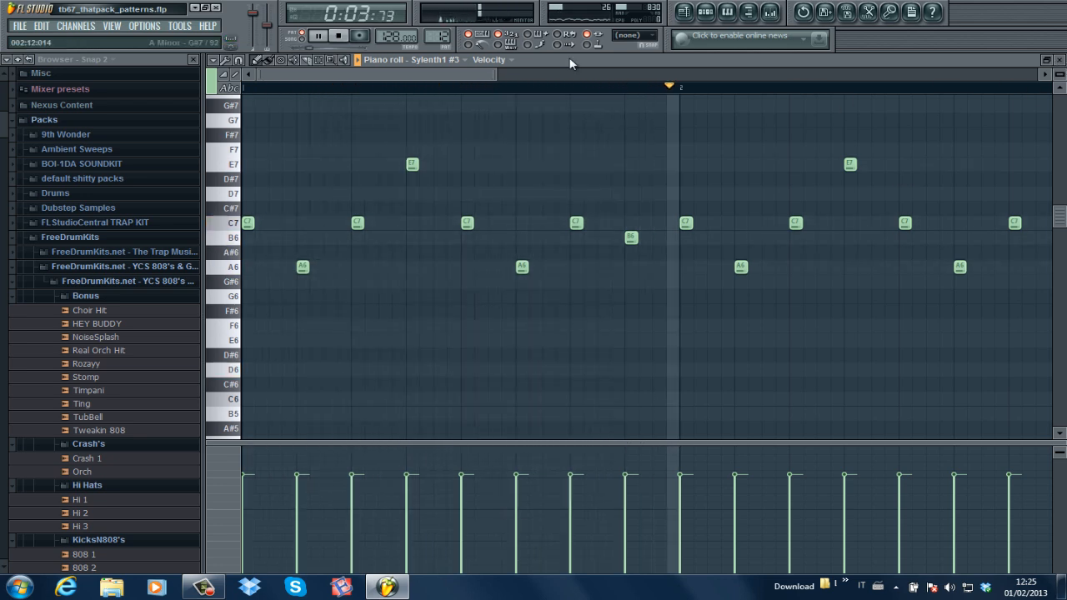
left_click(1059, 60)
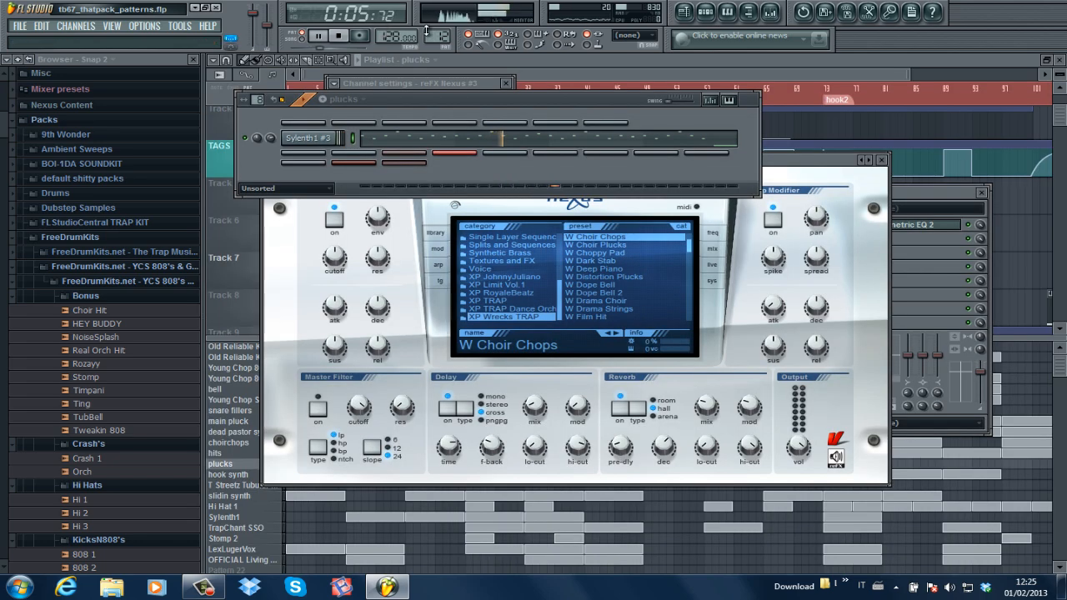
Step: Play the hook synth pattern, examine its piano roll notes, and review the preset loaded in reFX Nexus #2
scroll(443, 33, "down", 1)
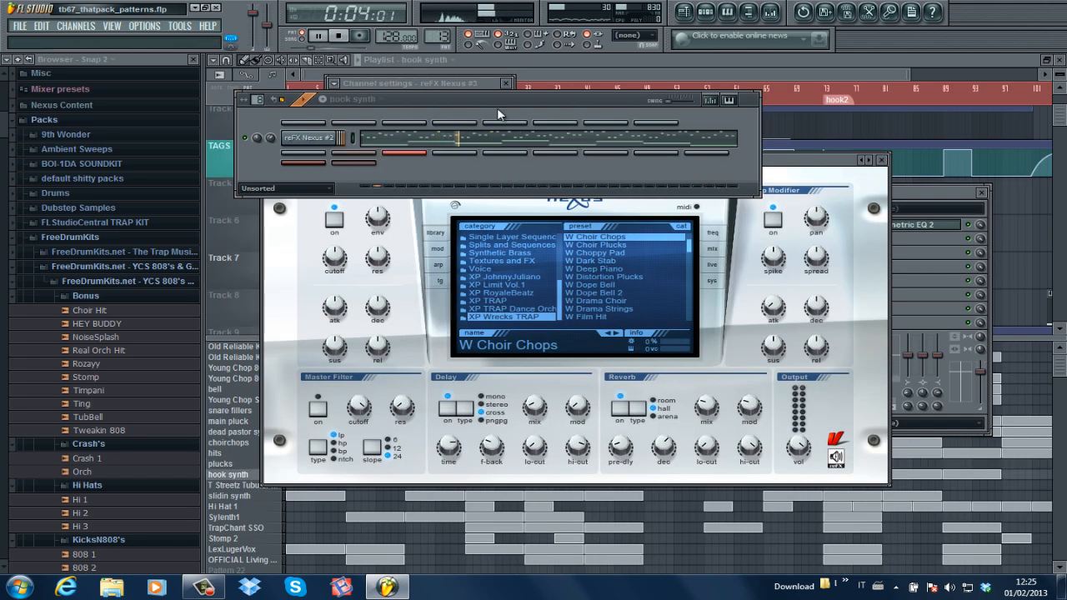
left_click(507, 143)
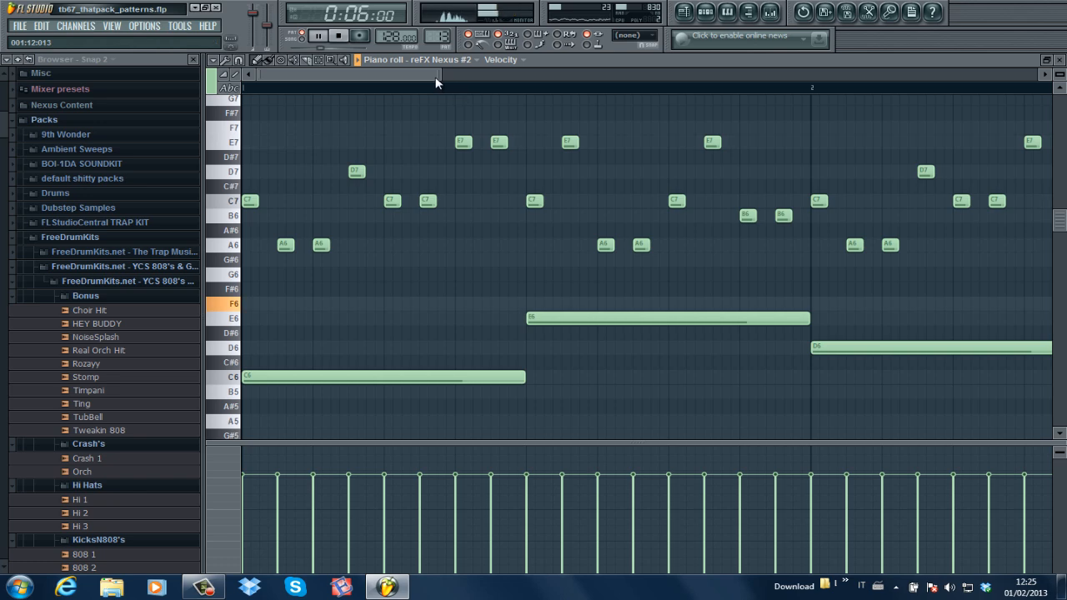
mouse_move(451, 75)
left_mouse_down()
mouse_move(613, 67)
mouse_move(487, 63)
mouse_move(537, 65)
mouse_move(513, 64)
left_mouse_up()
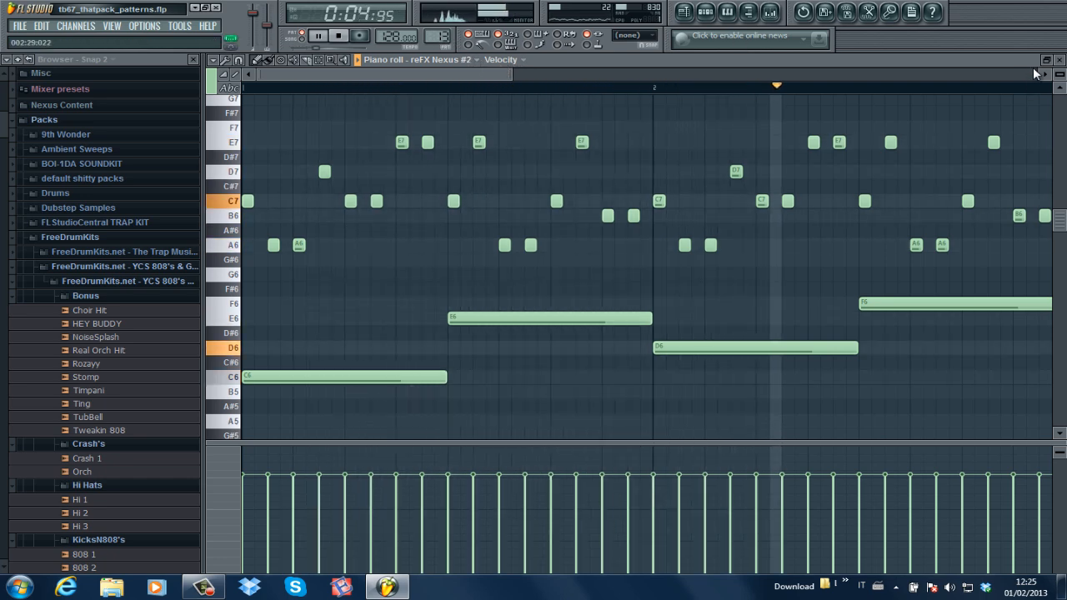
left_click(1059, 60)
left_click(309, 135)
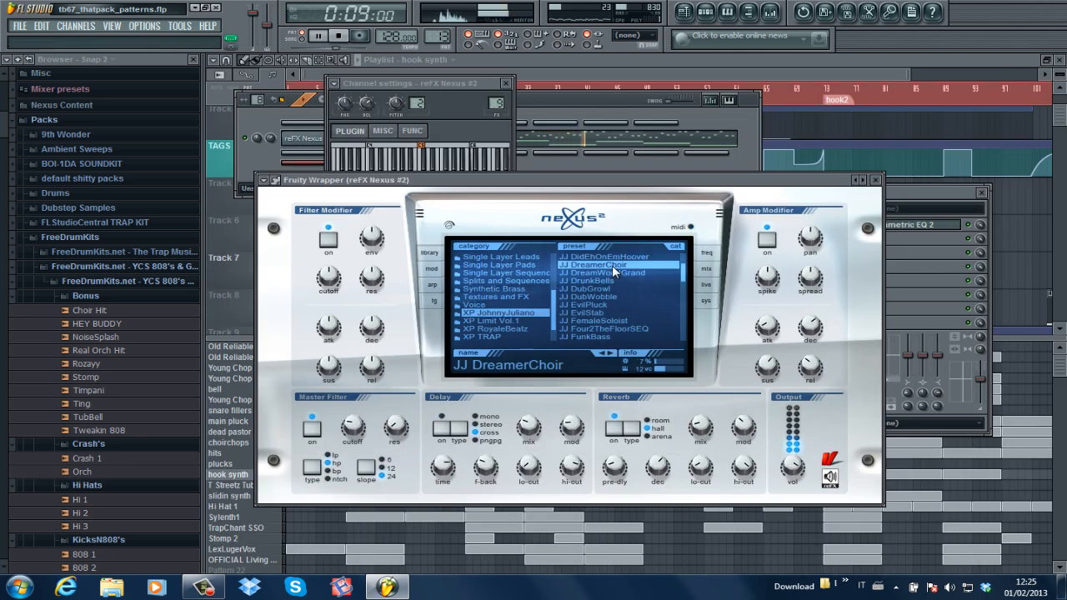
left_click(876, 180)
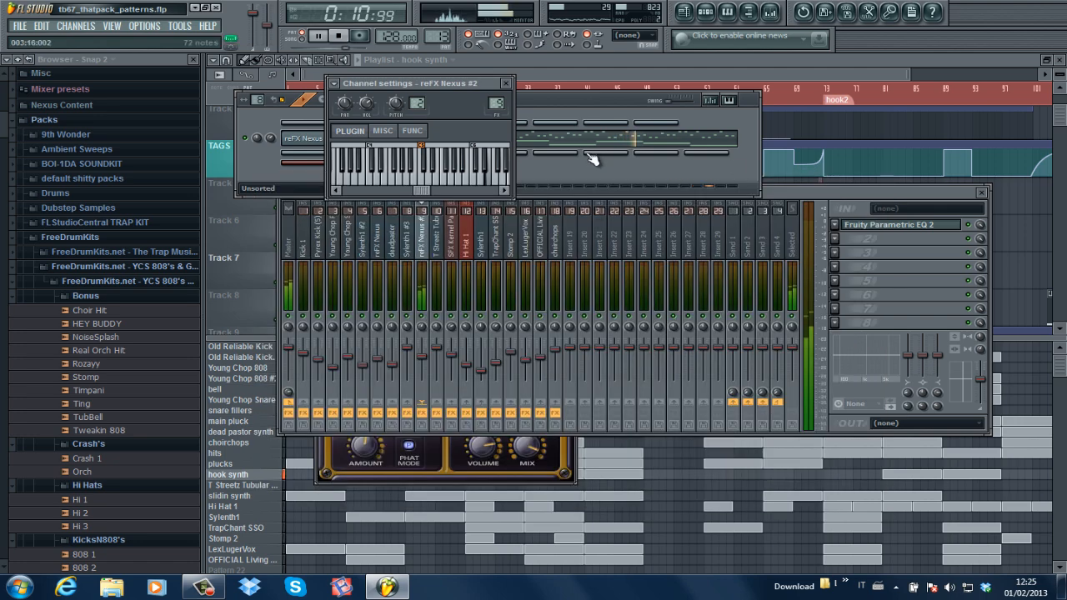
Step: Play the T Streetz Tubular Bells pattern and view its channel, then switch to the slidin synth pattern
scroll(446, 34, "up", 1)
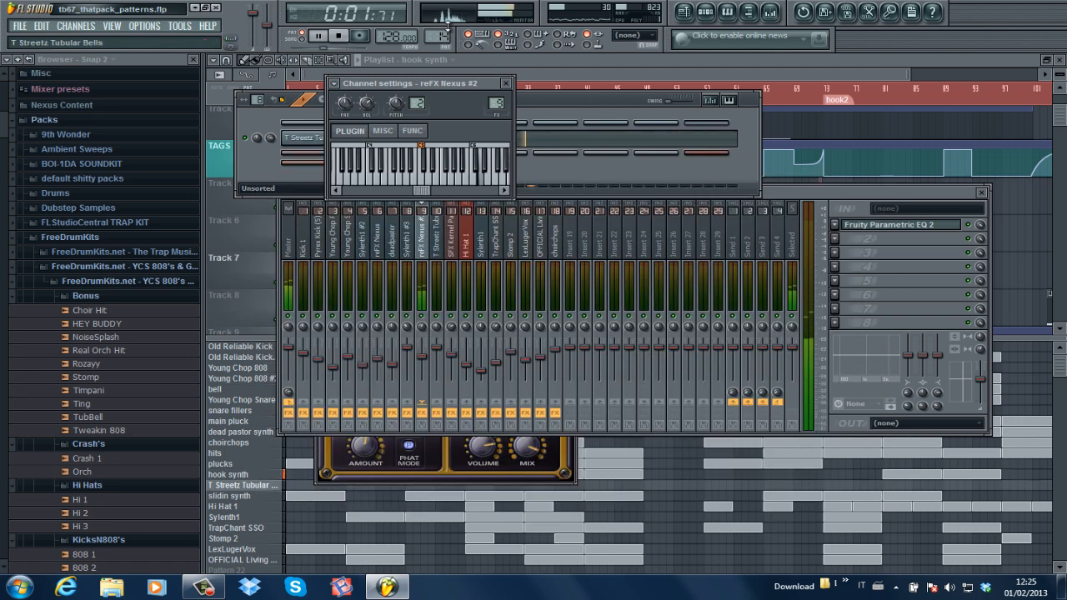
left_click(550, 101)
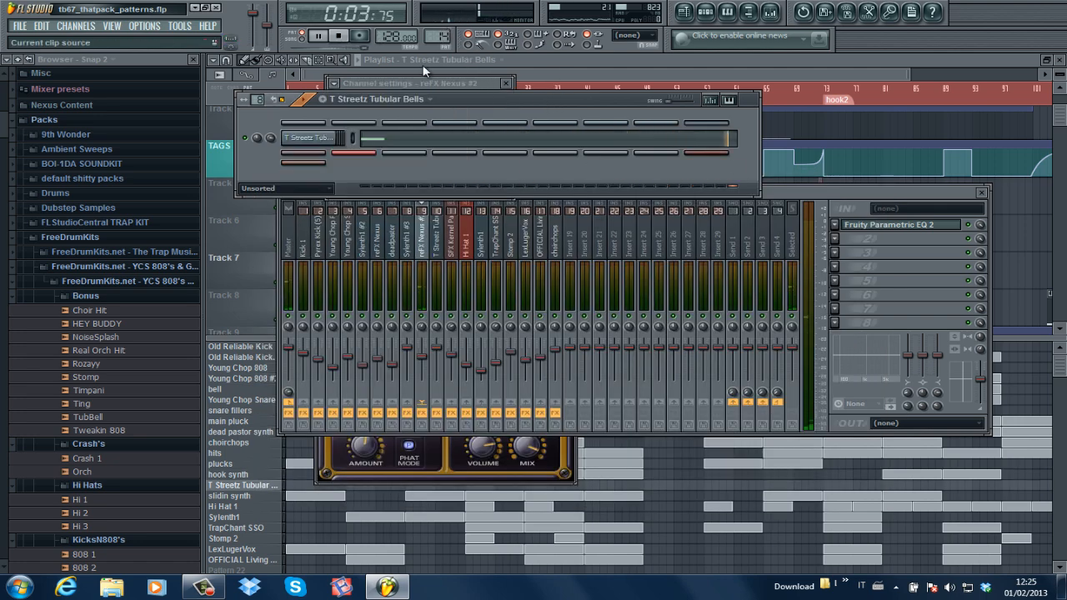
scroll(440, 35, "up", 1)
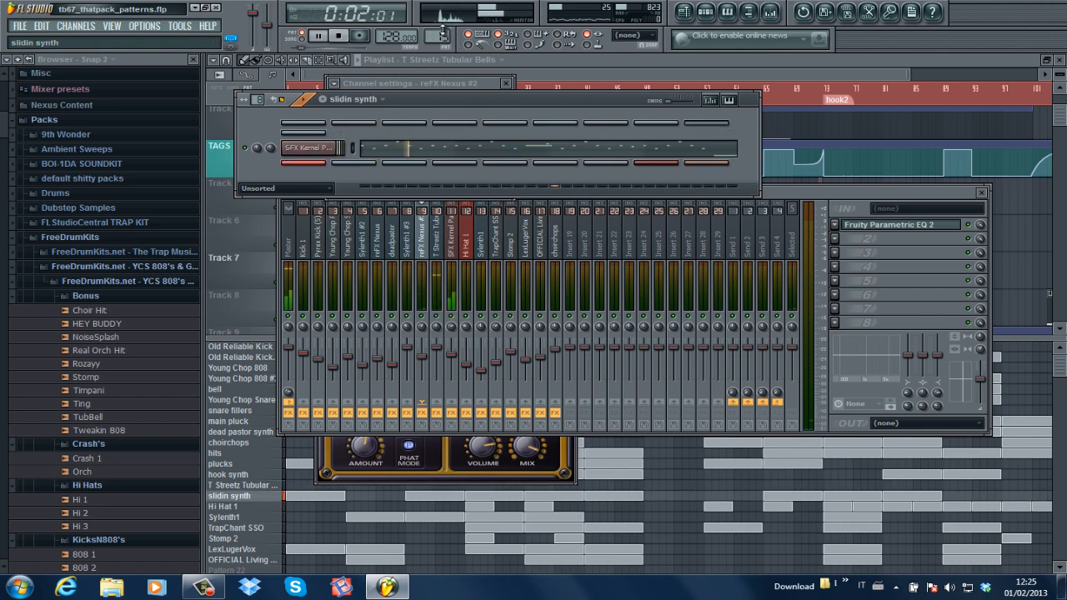
Step: Examine the slidin synth pattern's SFX Kernel Panic notes in the piano roll and review the preset loaded in its Sylenth1 plugin
left_click(506, 154)
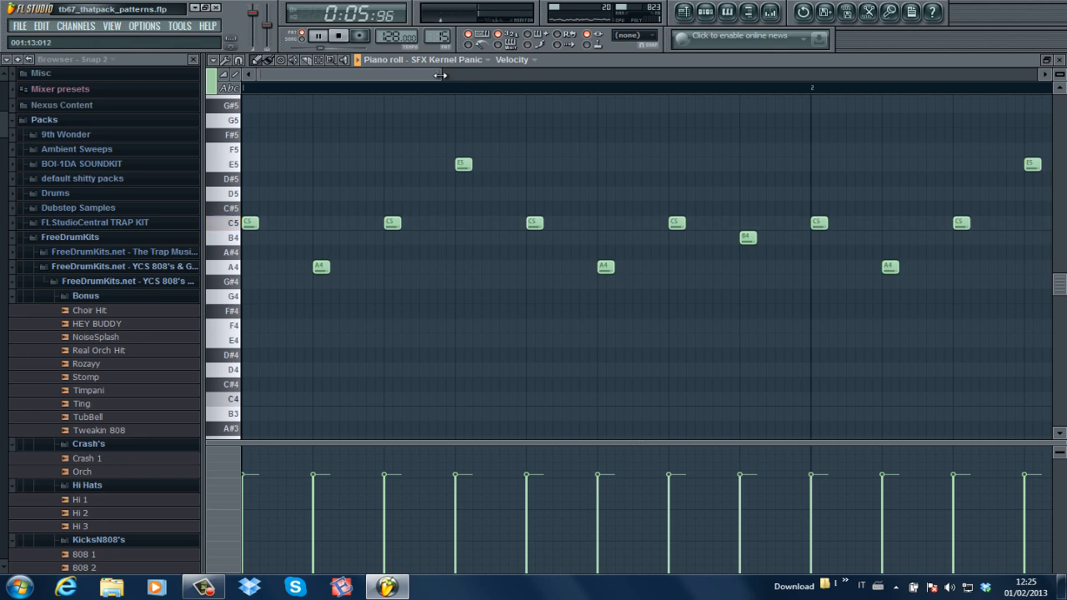
left_click_drag(440, 75, 690, 75)
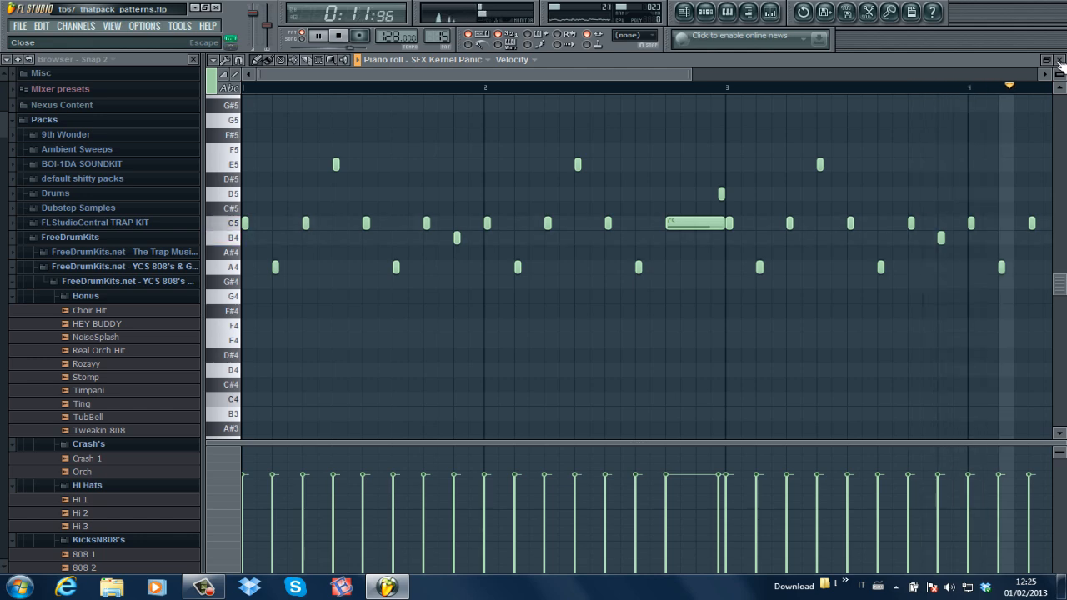
left_click_drag(690, 75, 915, 75)
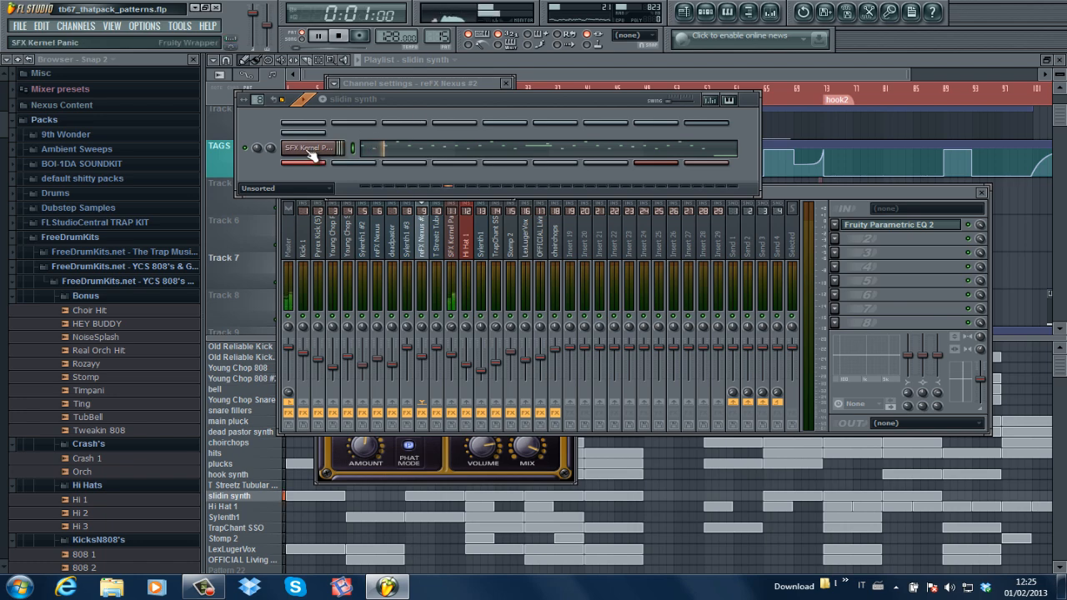
left_click(307, 150)
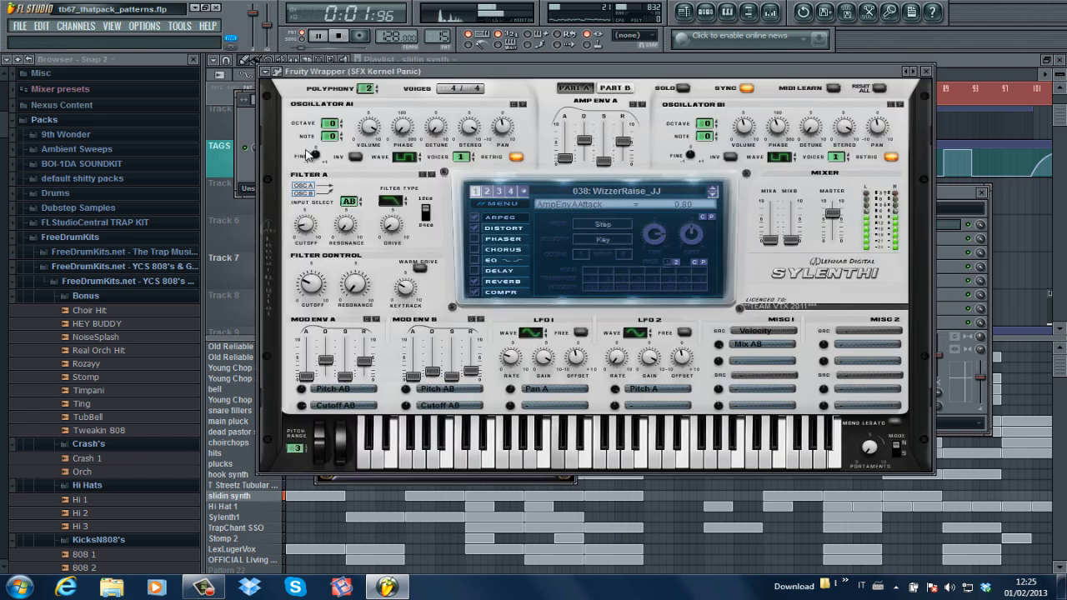
left_click(925, 71)
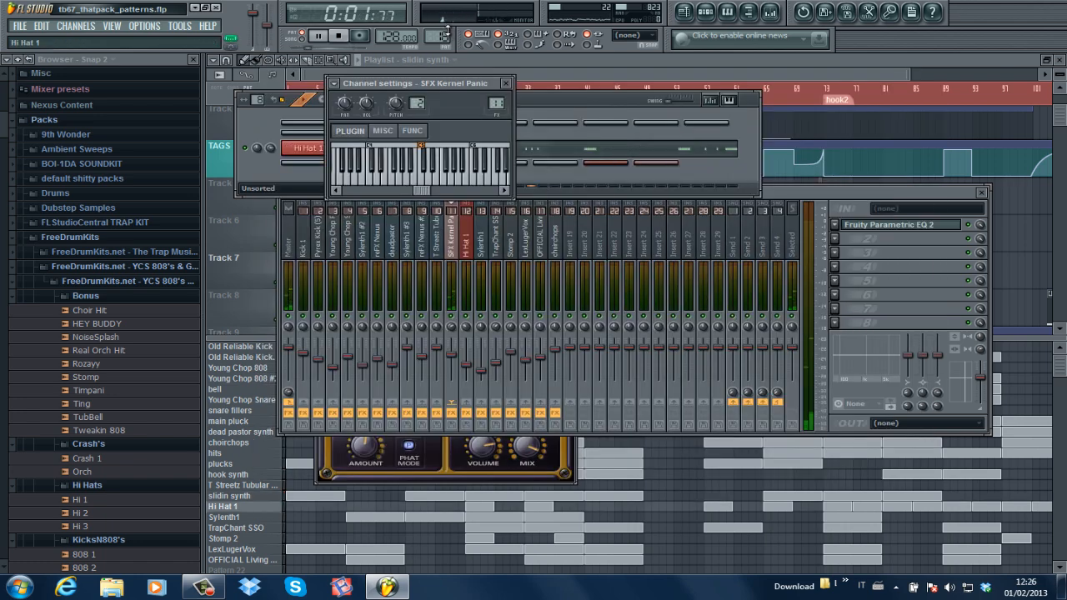
Step: Play the Hi Hat 1 pattern and examine its notes in the piano roll, zoomed in on the rolls
left_click(583, 95)
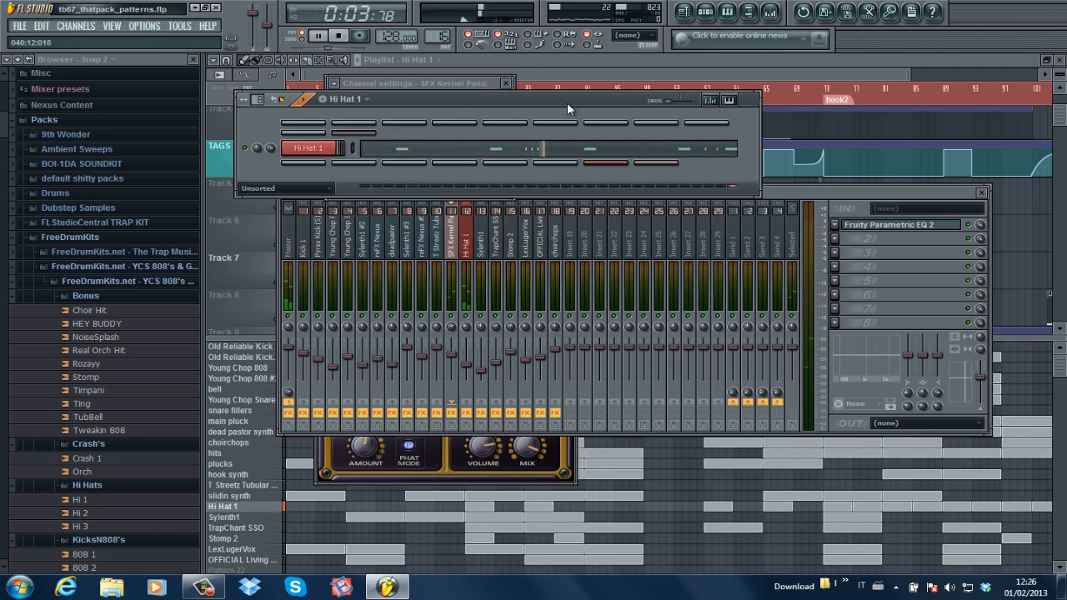
left_click(410, 147)
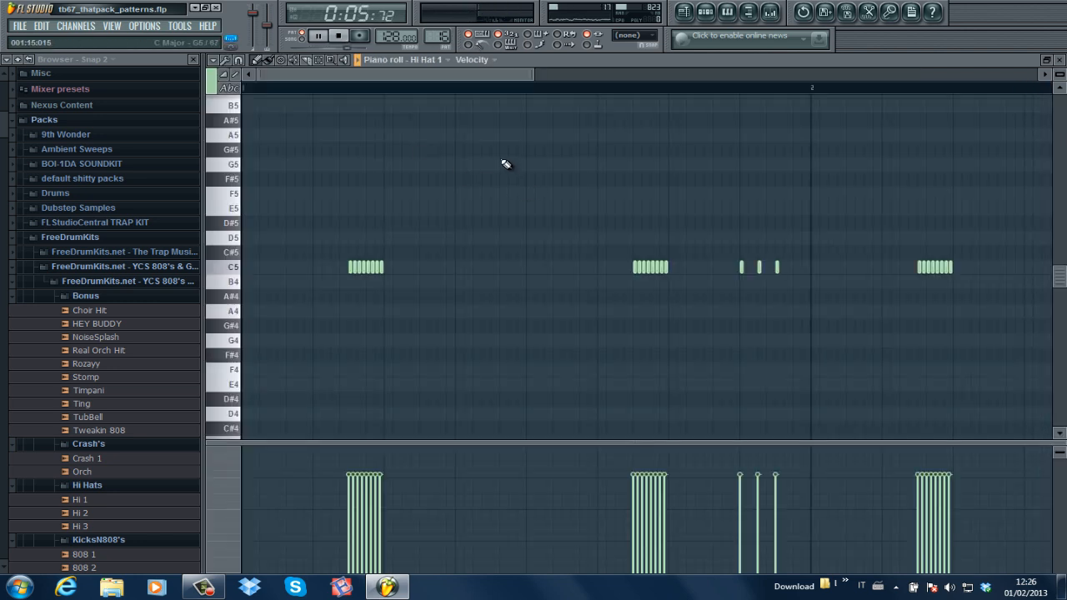
left_click_drag(527, 75, 414, 75)
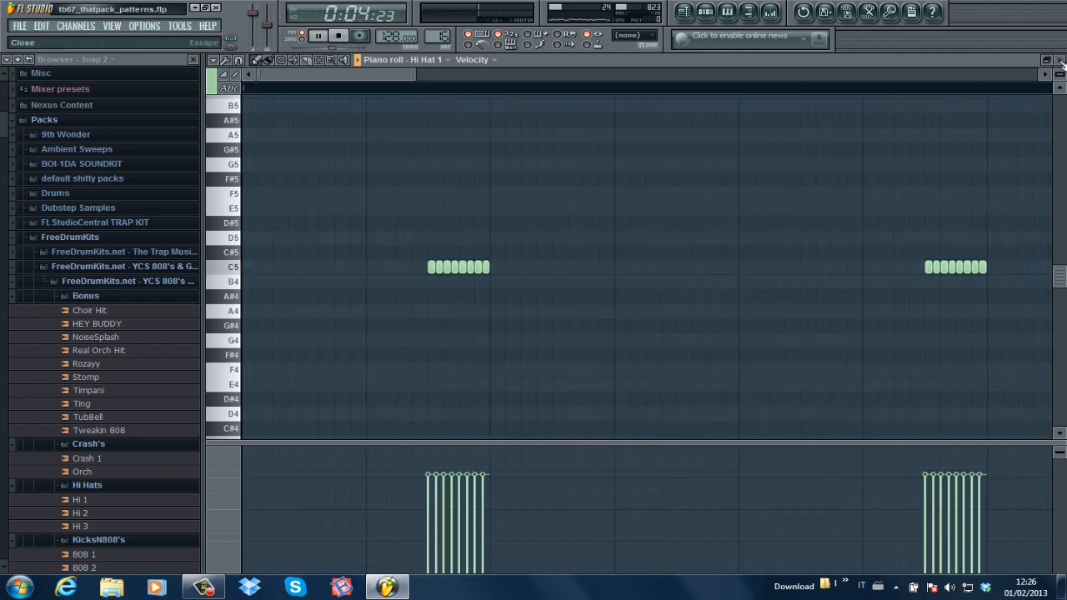
left_click(1061, 60)
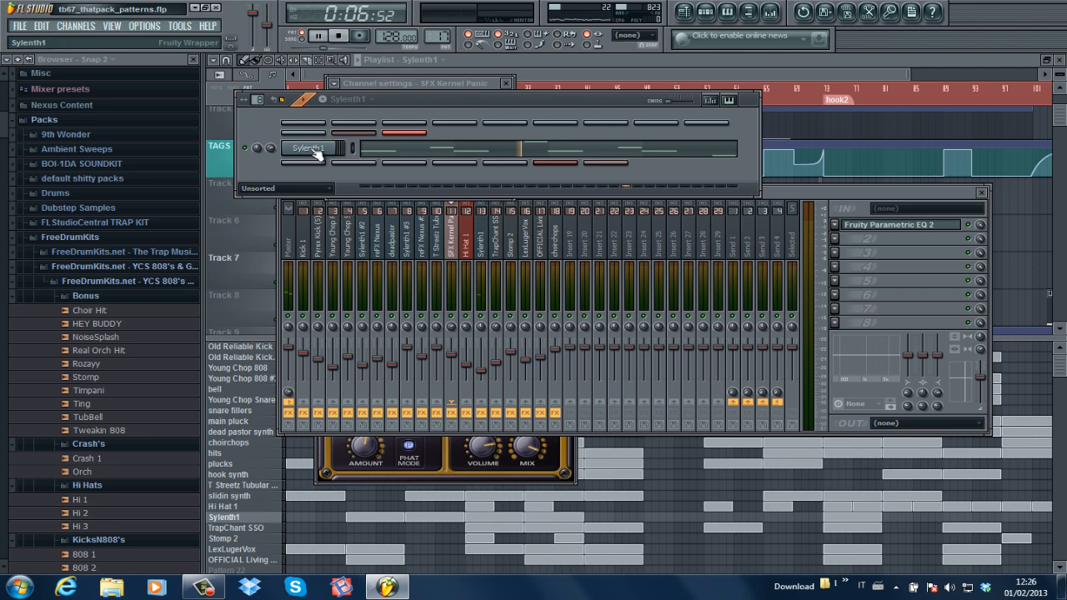
Step: Examine the full run of the Sylenth1 pattern's notes in the piano roll and play the TrapChant SSO pattern
left_click(401, 154)
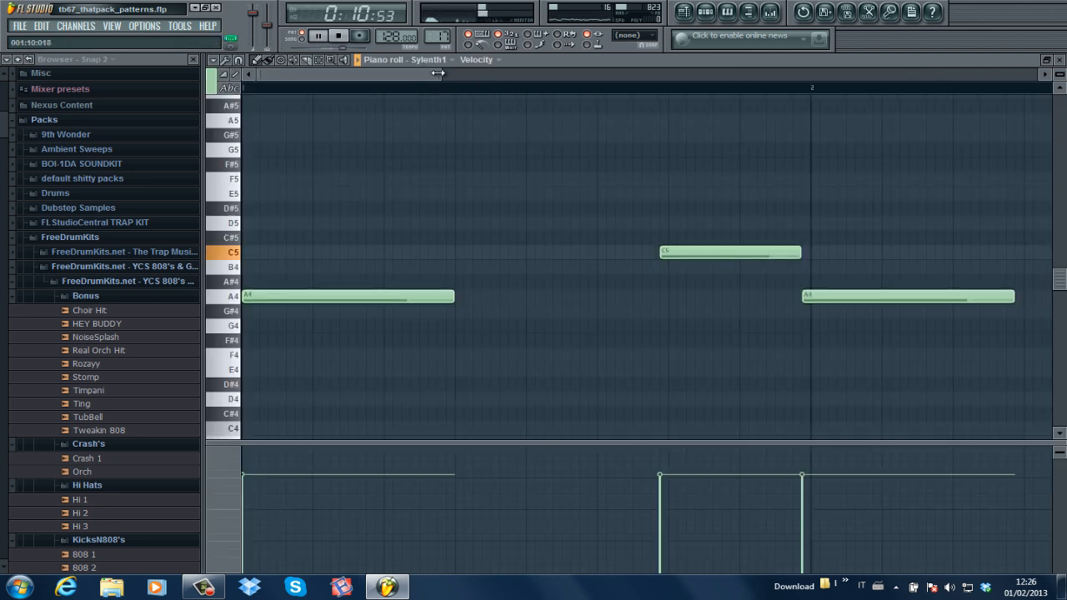
left_click_drag(440, 75, 921, 80)
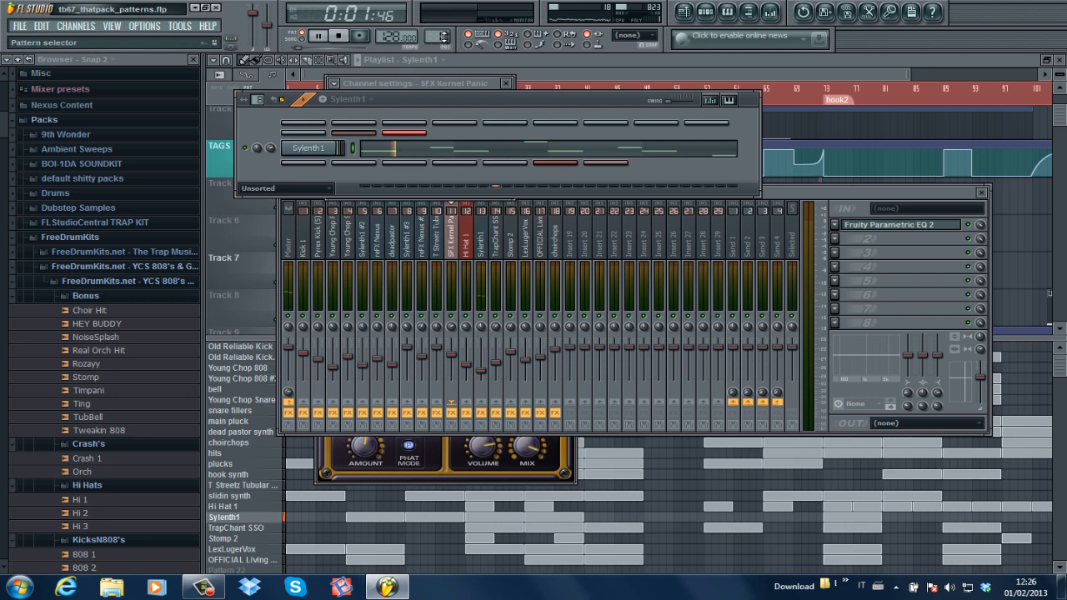
scroll(444, 32, "up", 1)
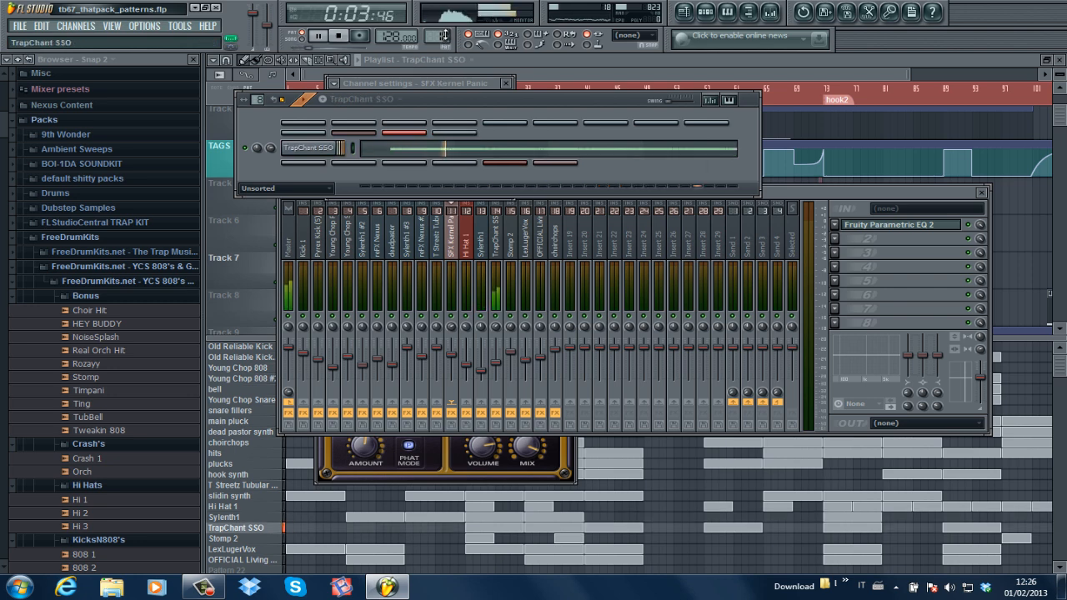
Step: Play the Stomp 2 pattern and examine its complete note sequence in the piano roll
scroll(444, 33, "up", 1)
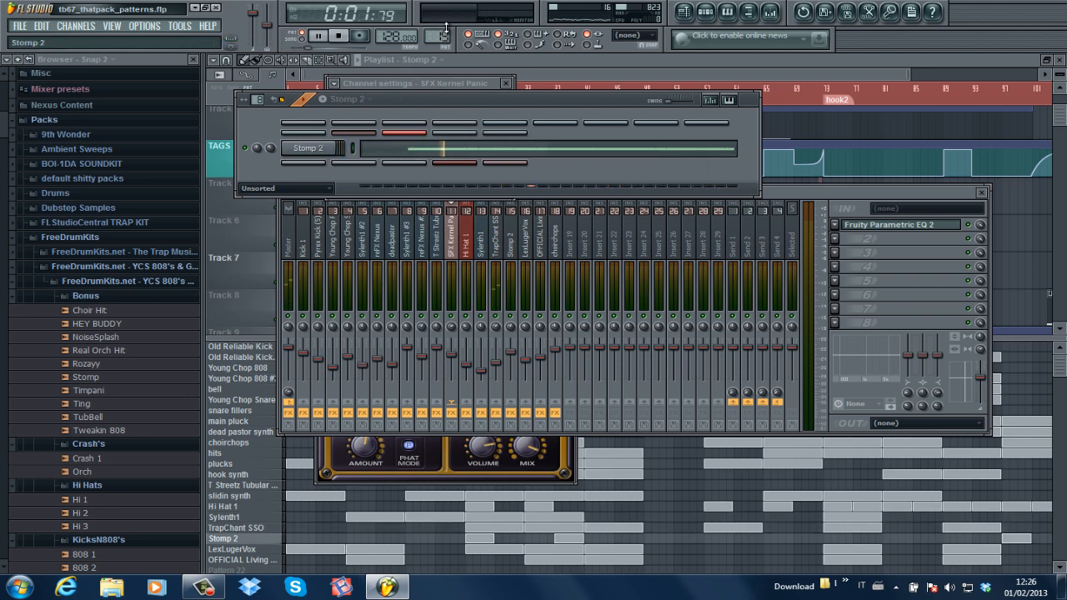
left_click(475, 154)
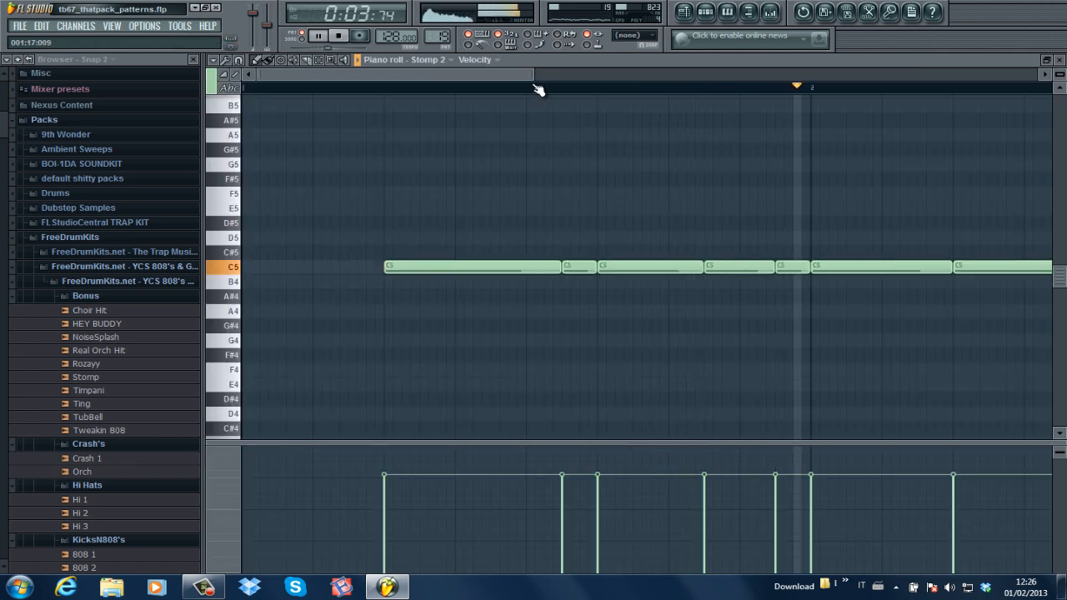
left_click_drag(537, 89, 819, 90)
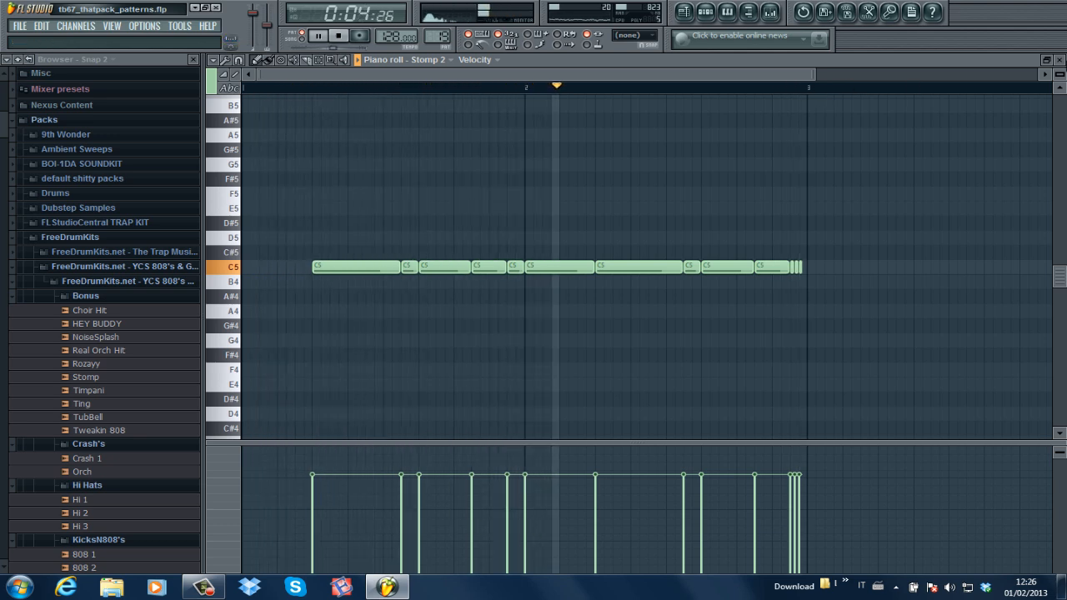
left_click(1061, 62)
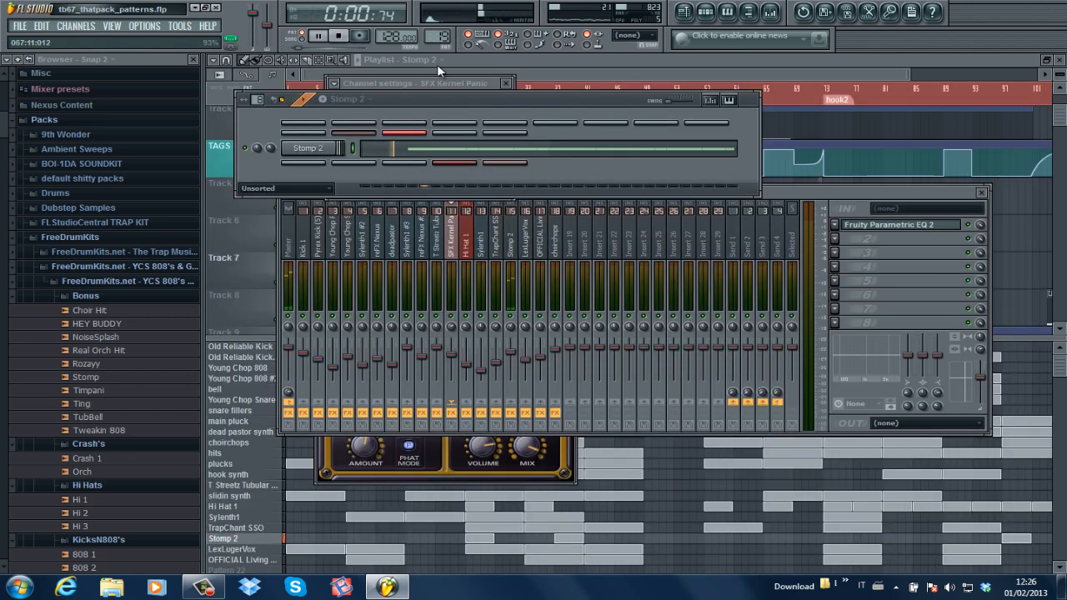
Step: Play the LexLugerVox and OFFICIAL Living Legends Ride SSO patterns, stop playback, and return to the first pattern, Old Reliable Kick
left_click(238, 549)
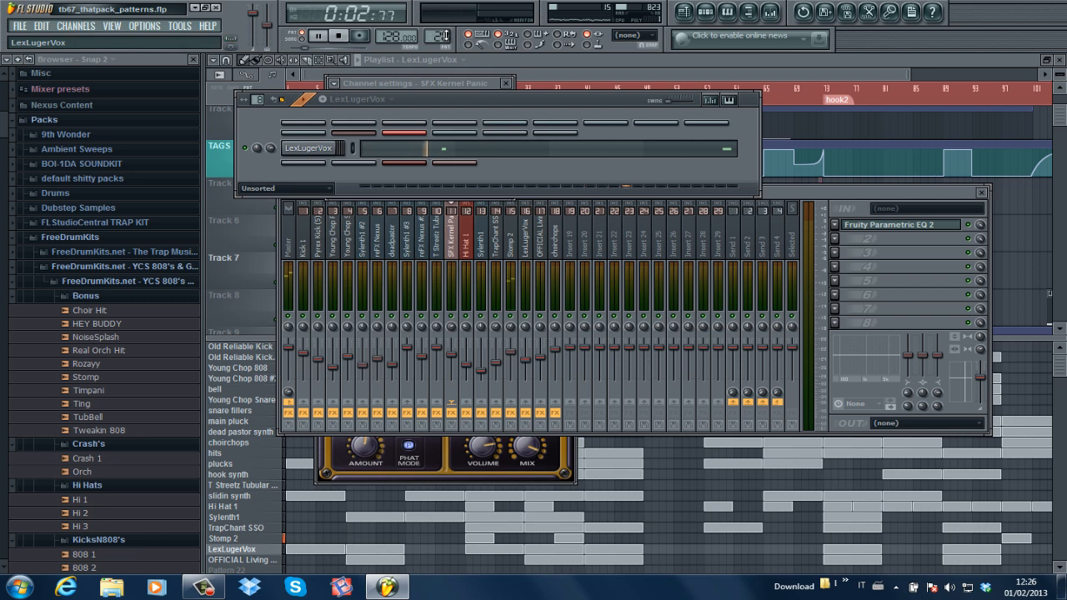
scroll(445, 31, "up", 1)
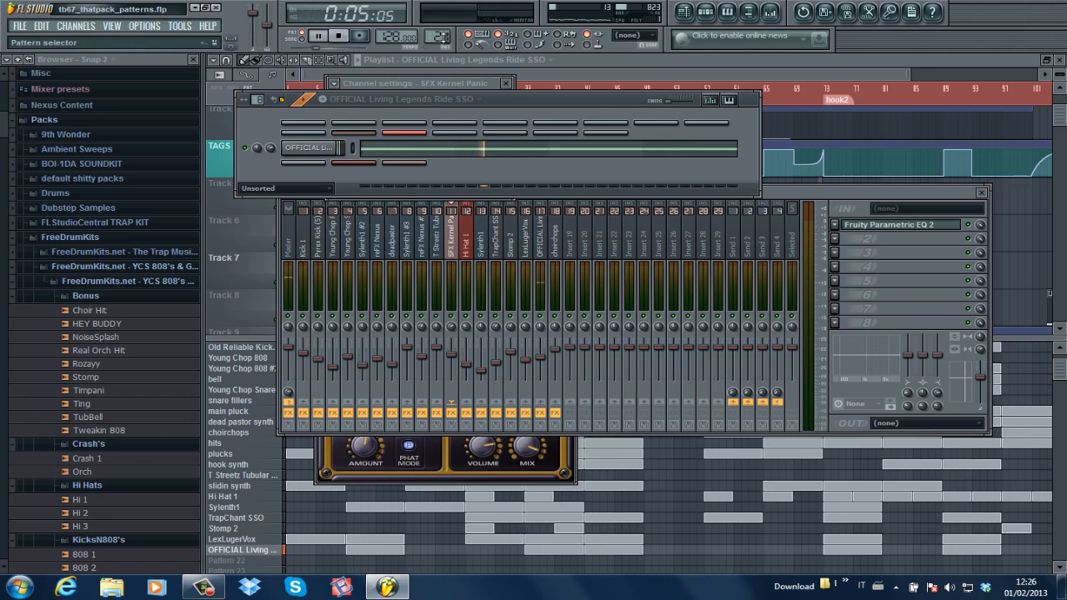
key("space")
left_click_drag(442, 38, 430, 216)
Step: Examine the whole song arrangement in the playlist, including the automation envelopes and clips on Tracks 1 to 9
left_click(808, 71)
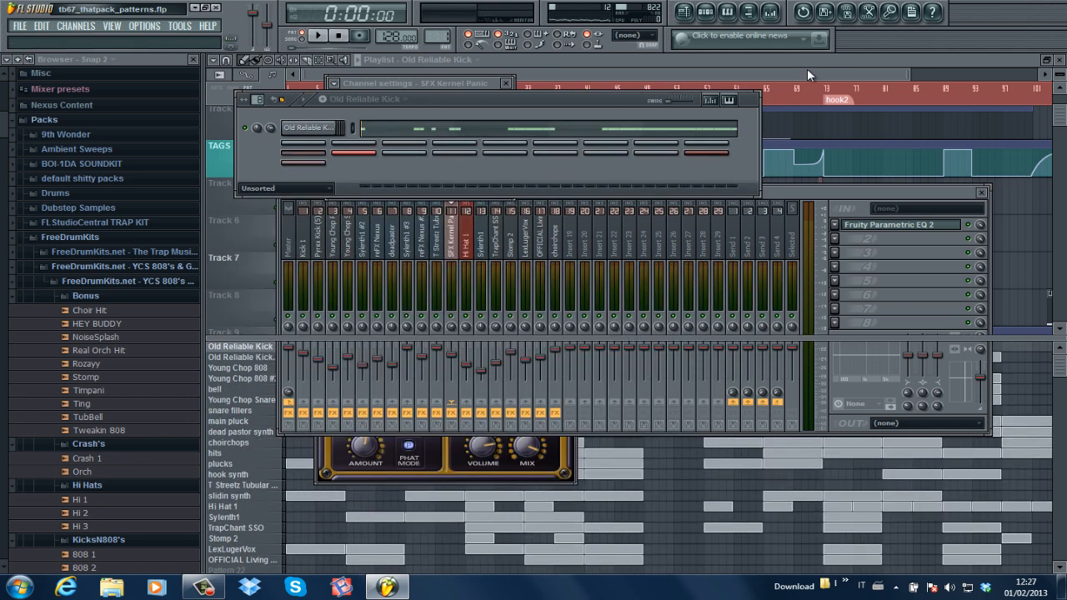
left_click_drag(910, 75, 1046, 79)
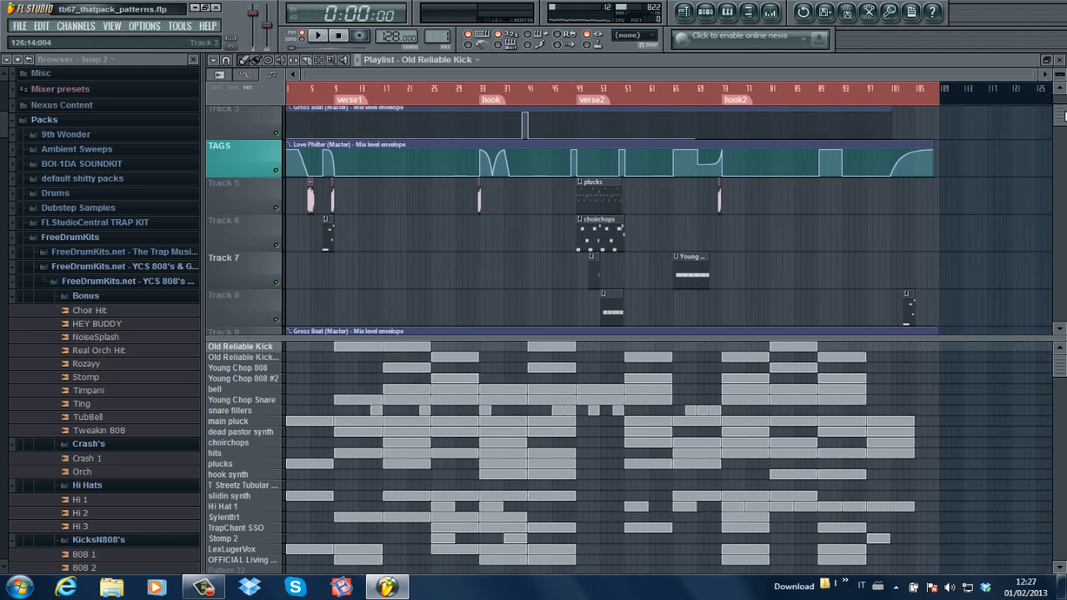
scroll(904, 166, "down", 3)
scroll(904, 166, "up", 4)
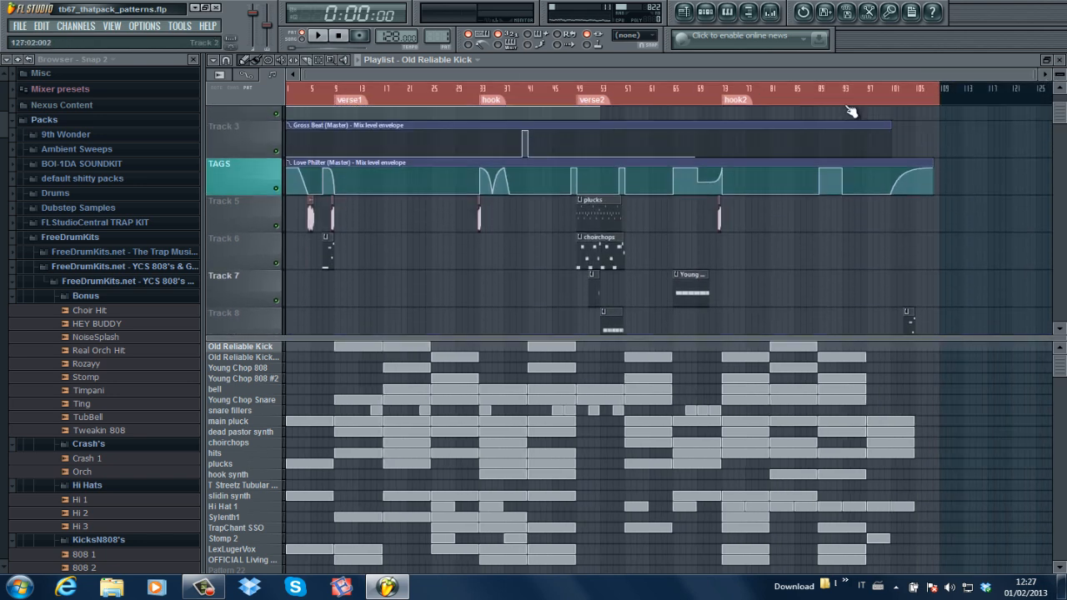
scroll(850, 112, "up", 1)
scroll(1063, 110, "up", 3)
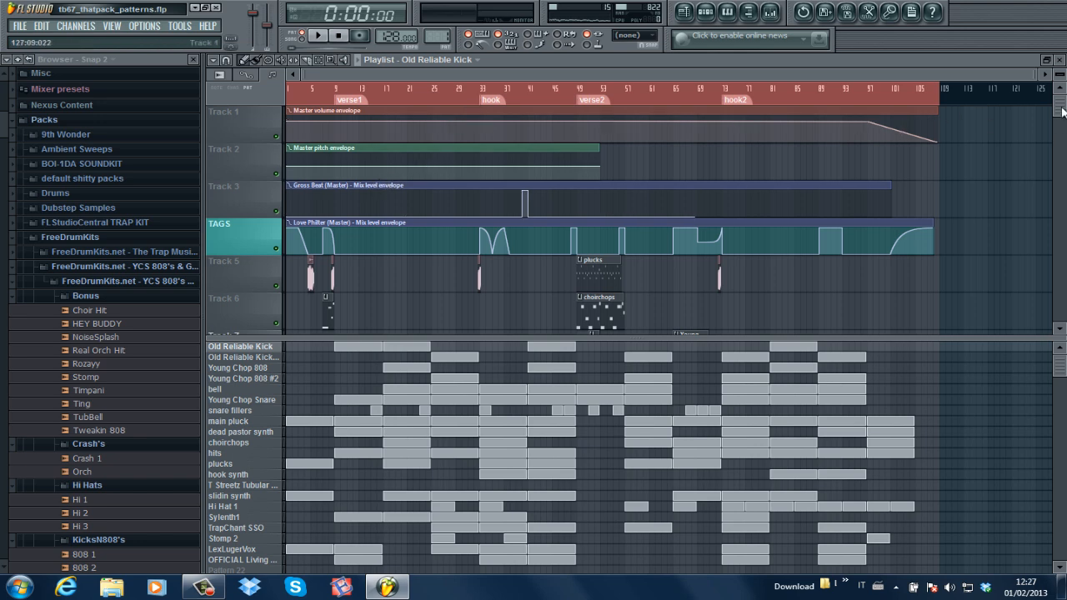
left_click_drag(1062, 111, 1065, 138)
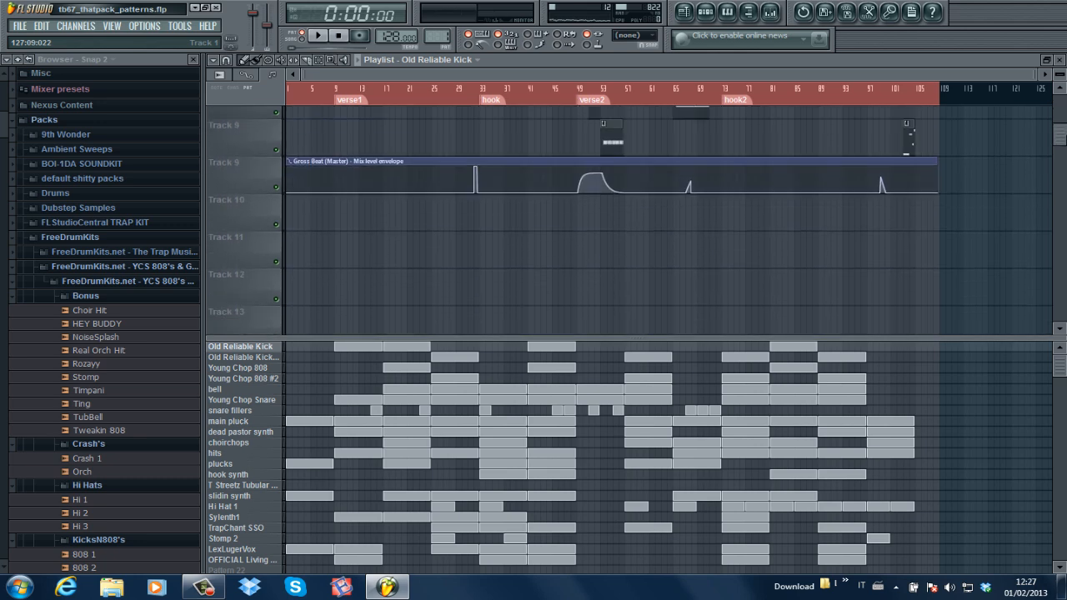
scroll(583, 216, "up", 7)
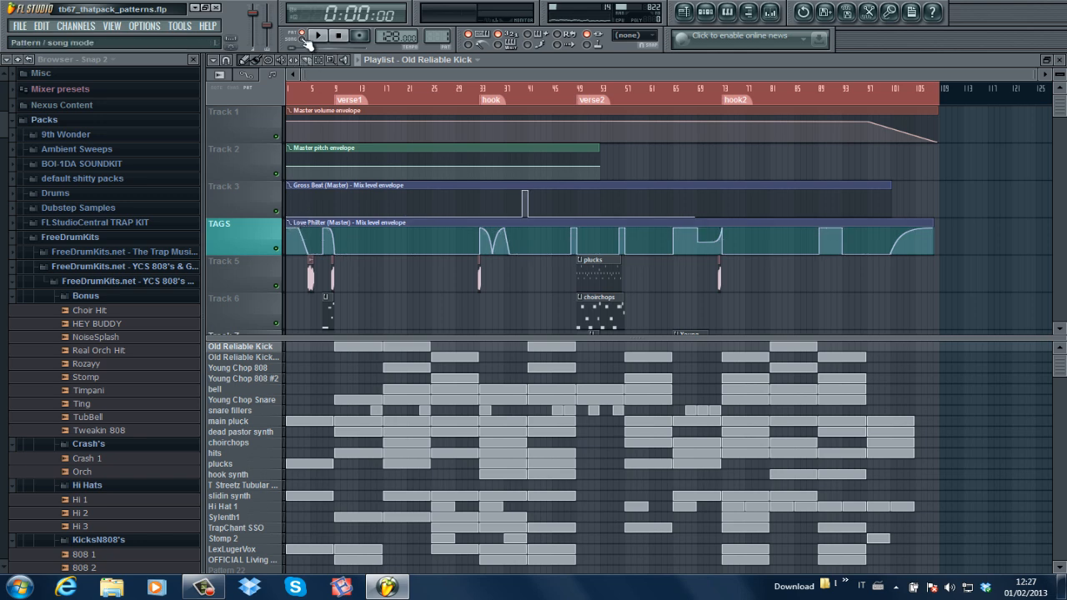
Step: Review the effect chain loaded on the mixer's Master track and return to the playlist
left_click(770, 12)
left_click(290, 215)
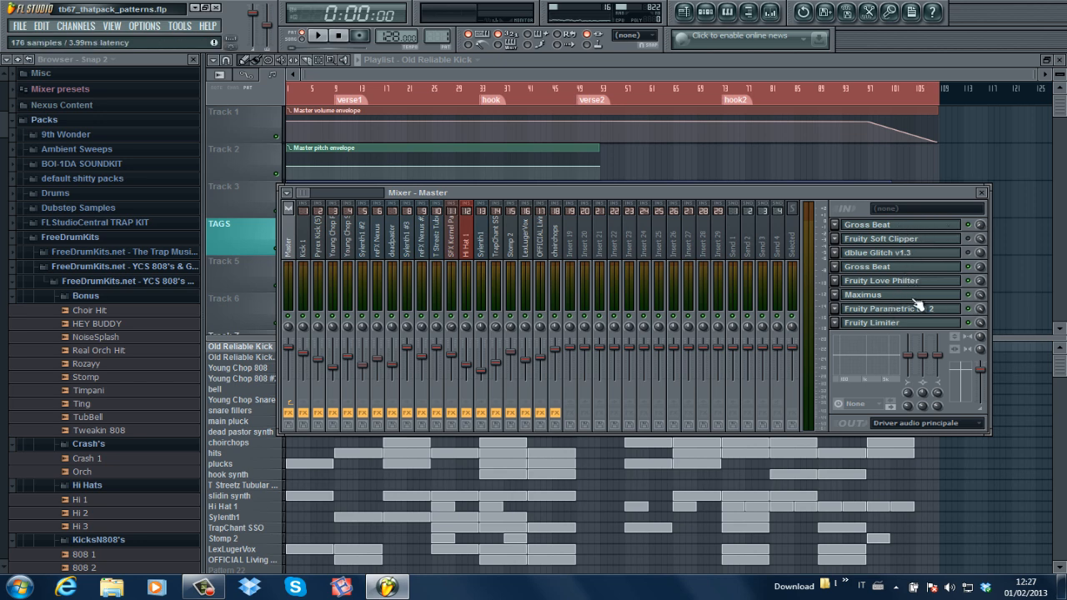
left_click(406, 69)
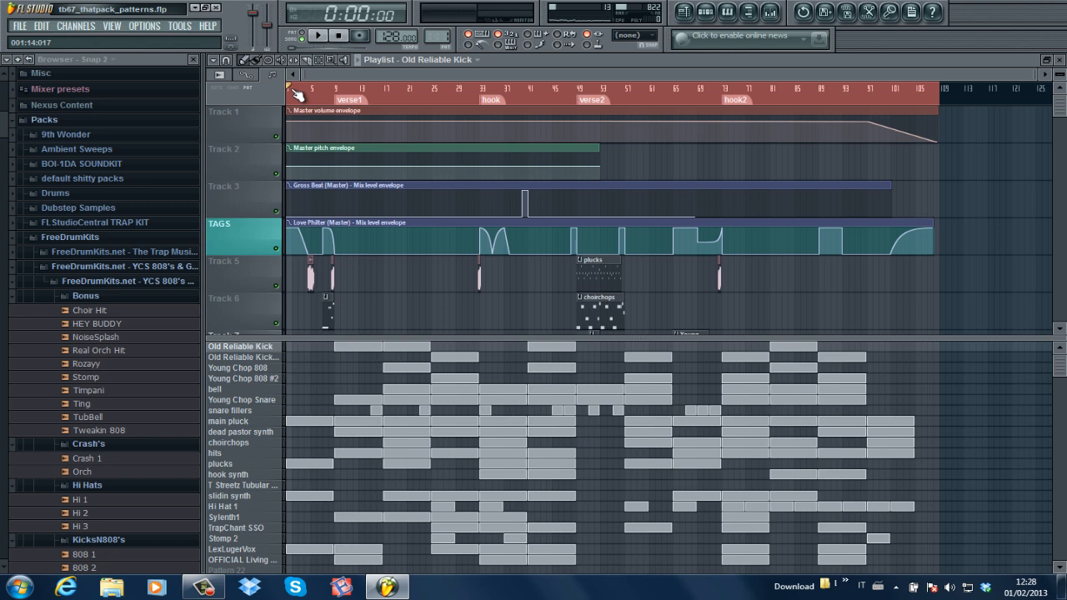
Step: Play the full song from the start of the playlist and bring up the screen recorder window
key("space")
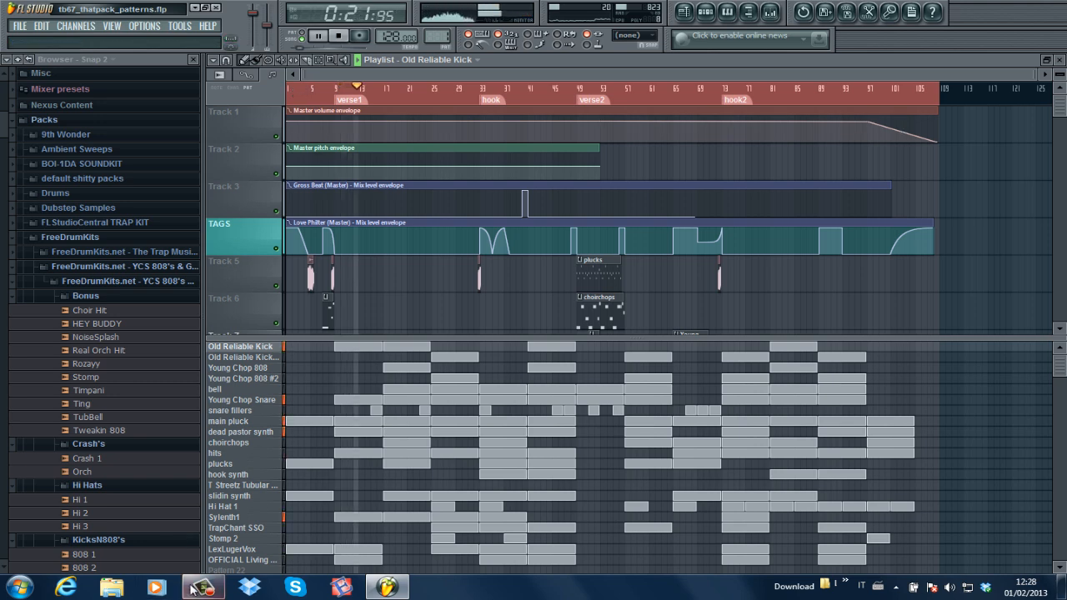
left_click(200, 588)
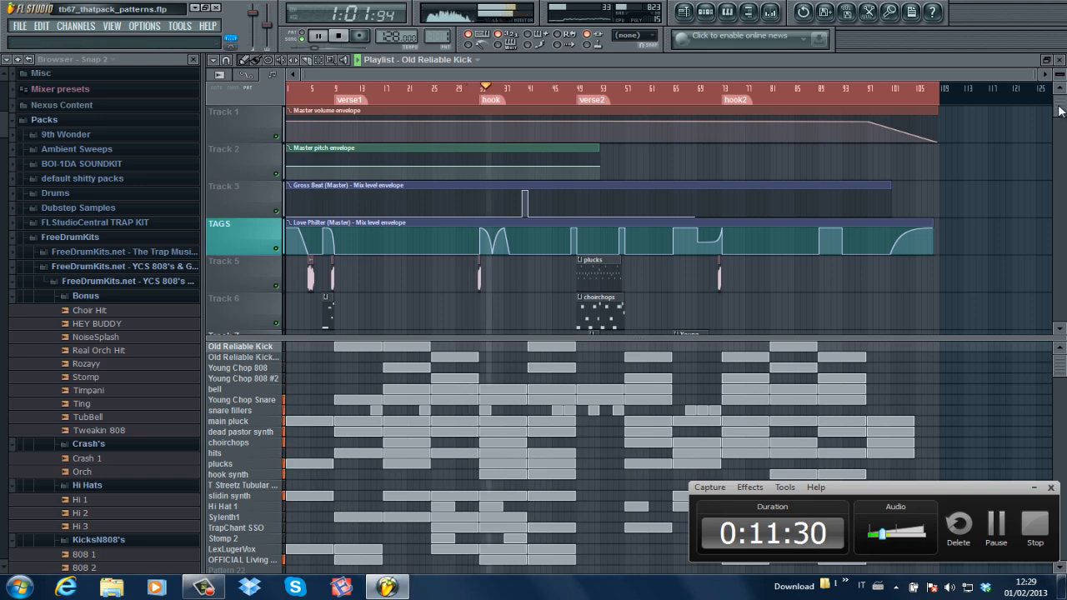
Step: Examine the Gross Beat (Master) mix level envelope on playlist Track 9 and view its channel settings
left_click_drag(1062, 123, 1061, 114)
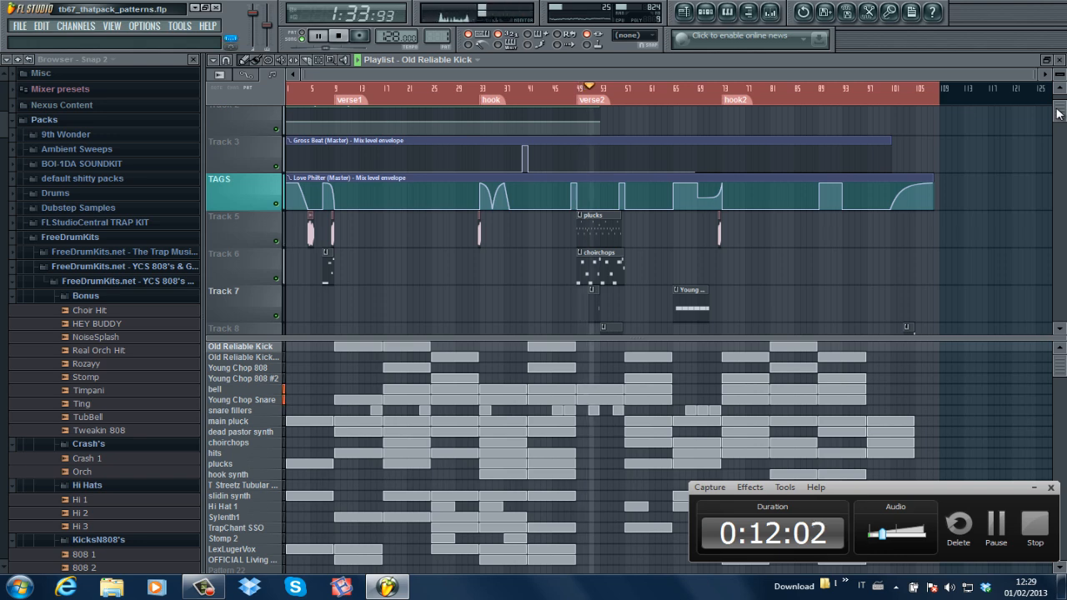
scroll(1061, 125, "down", 2)
scroll(1061, 125, "down", 2)
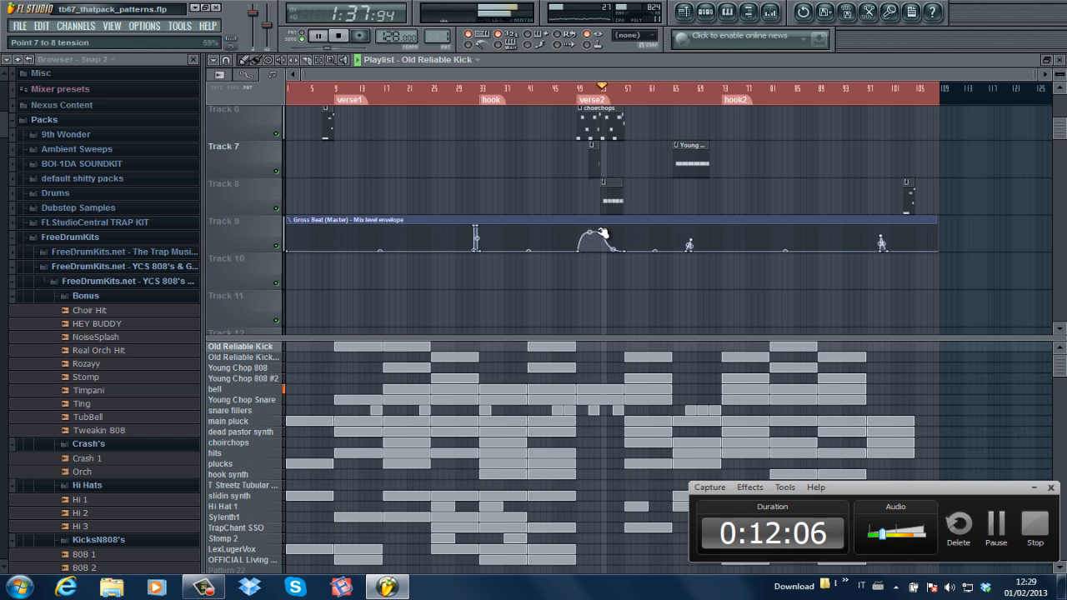
double_click(433, 220)
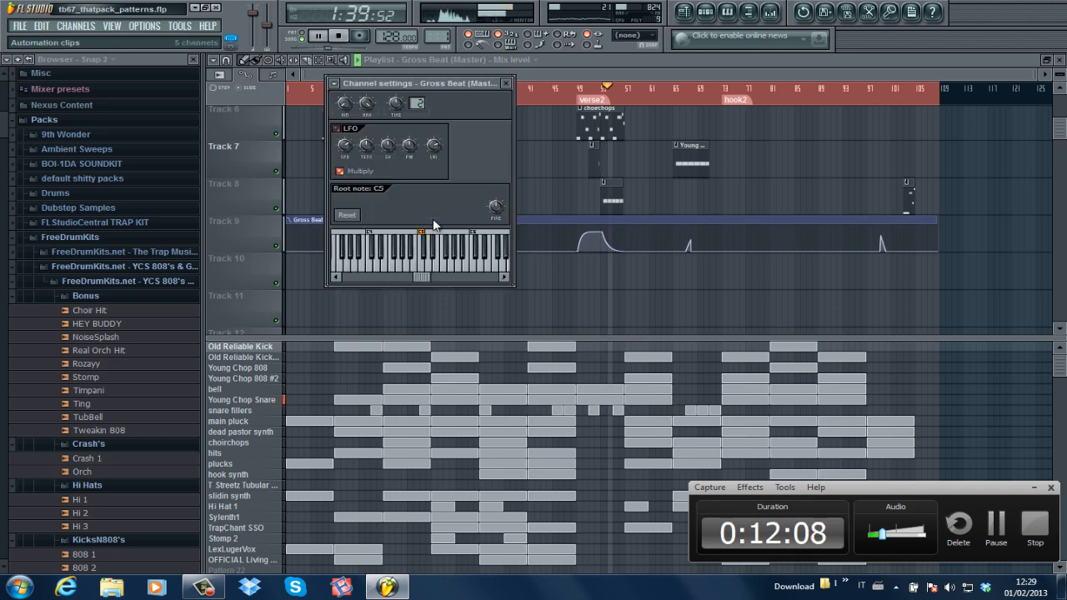
left_click(508, 83)
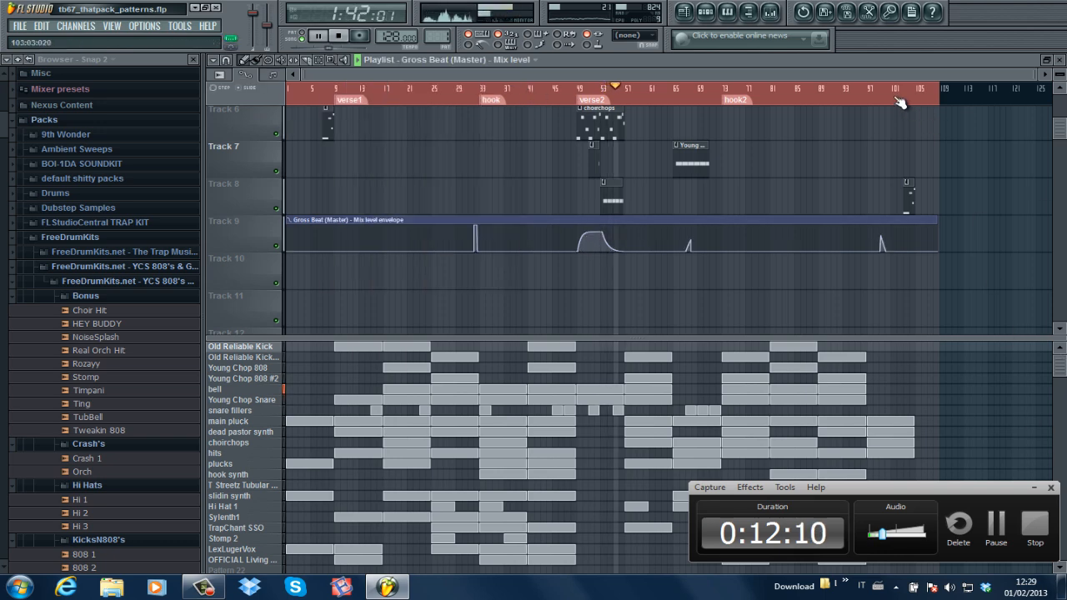
Step: View the time and volume presets of both Gross Beat effects on the mixer's Master track during playback
left_click(772, 13)
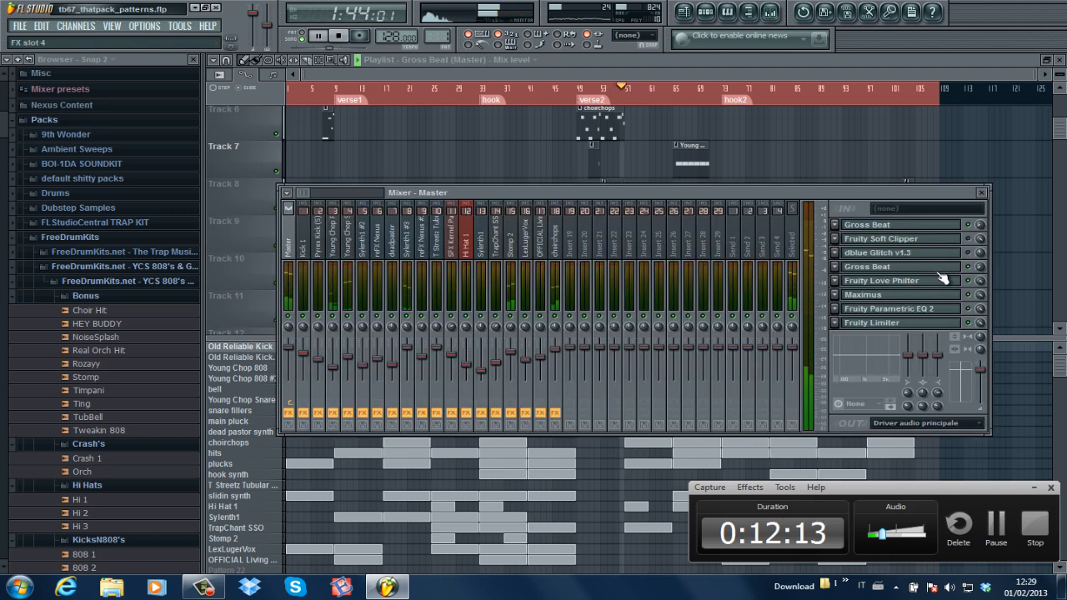
left_click(874, 265)
left_click(871, 224)
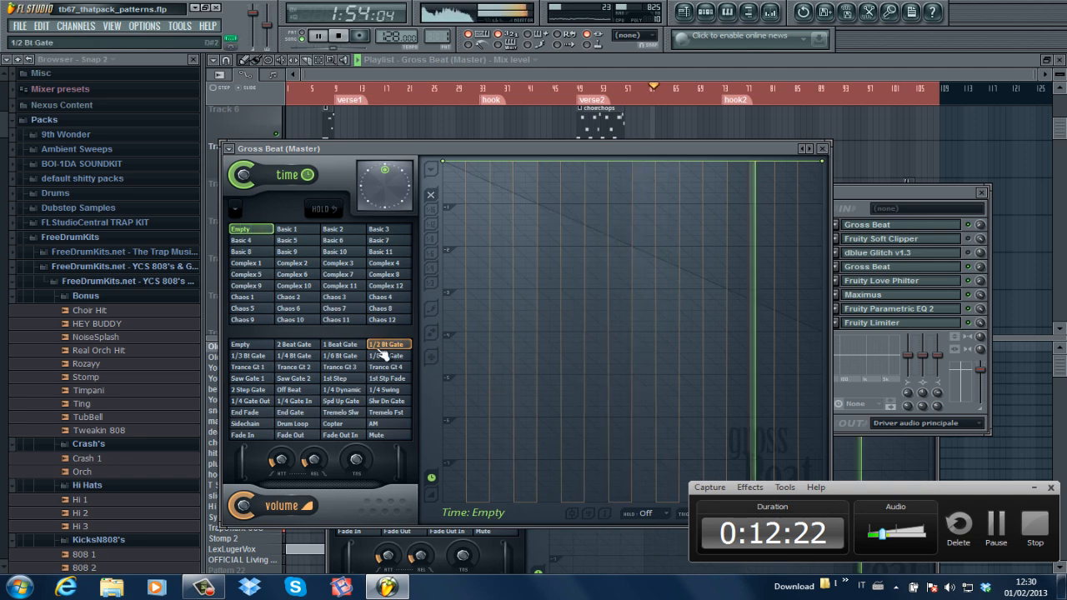
left_click(823, 148)
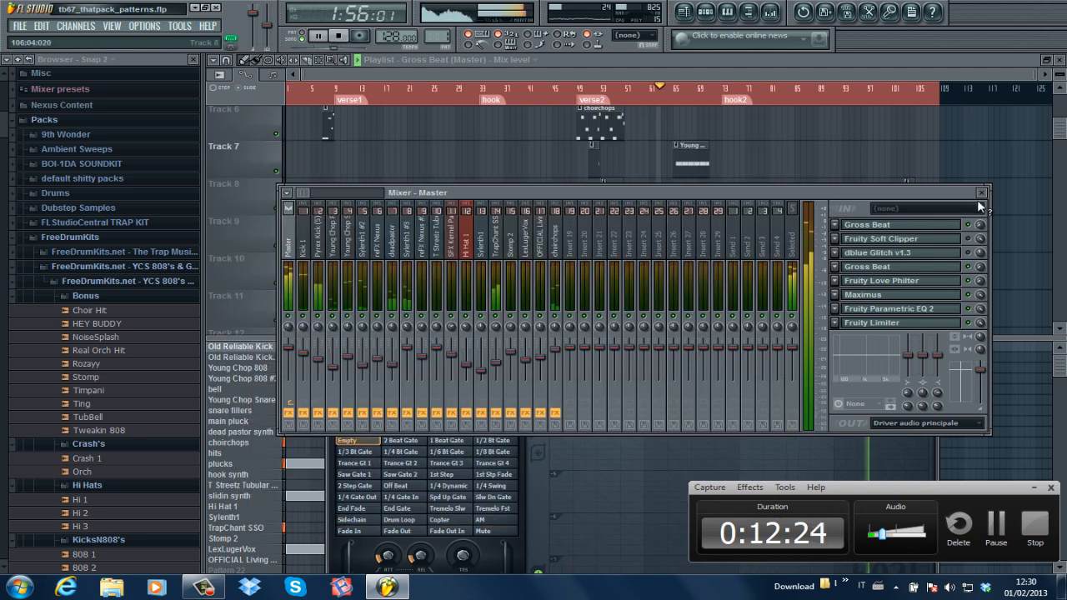
Step: Examine the Love Philter (Master) mix level envelope in the playlist and view the automation options for Fruity Love Philter's mix level on the Master track
key("F9")
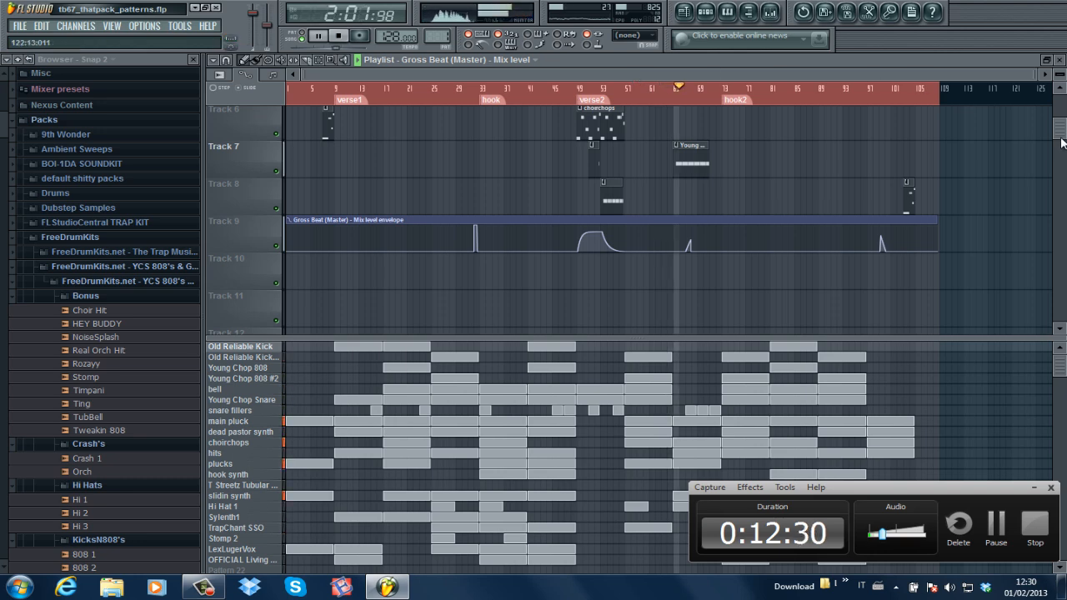
left_click_drag(1062, 131, 1064, 111)
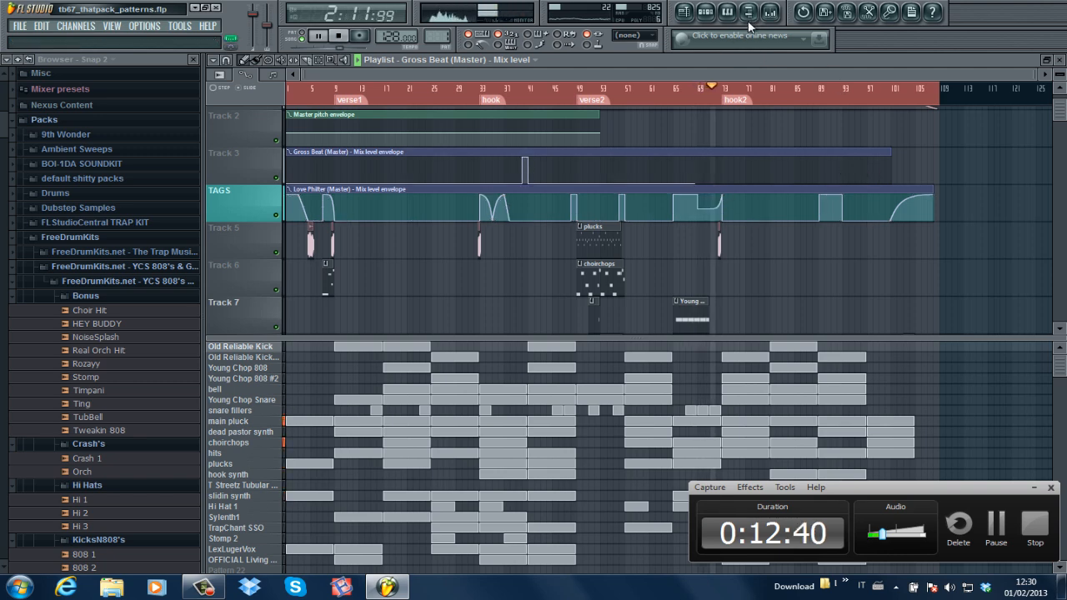
left_click(684, 11)
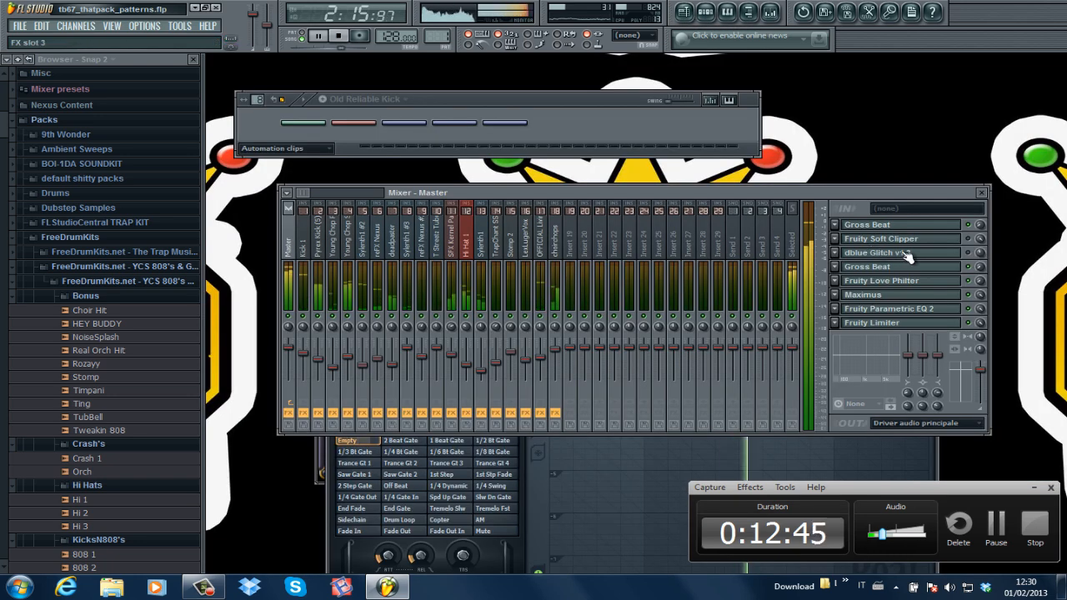
right_click(979, 280)
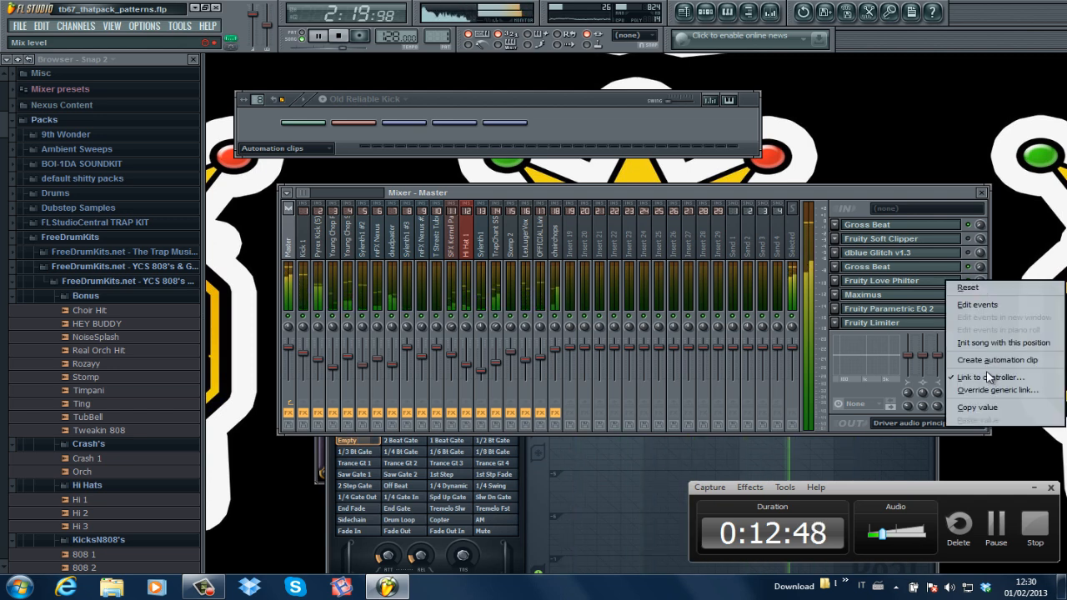
left_click(806, 197)
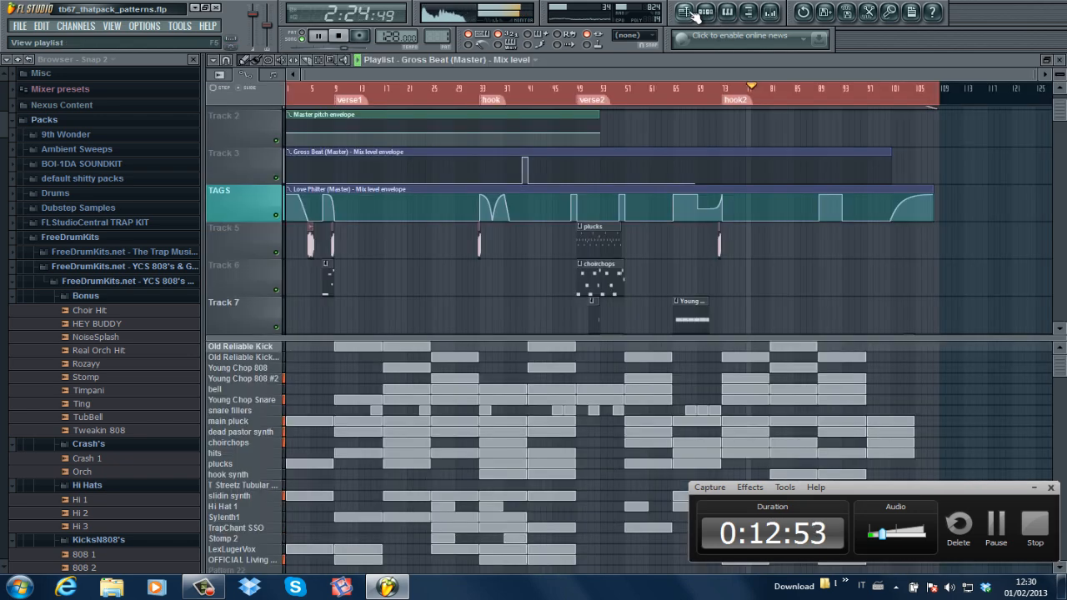
Step: Return to the playlist, let the song play through its closing section, and stop playback
left_click(698, 12)
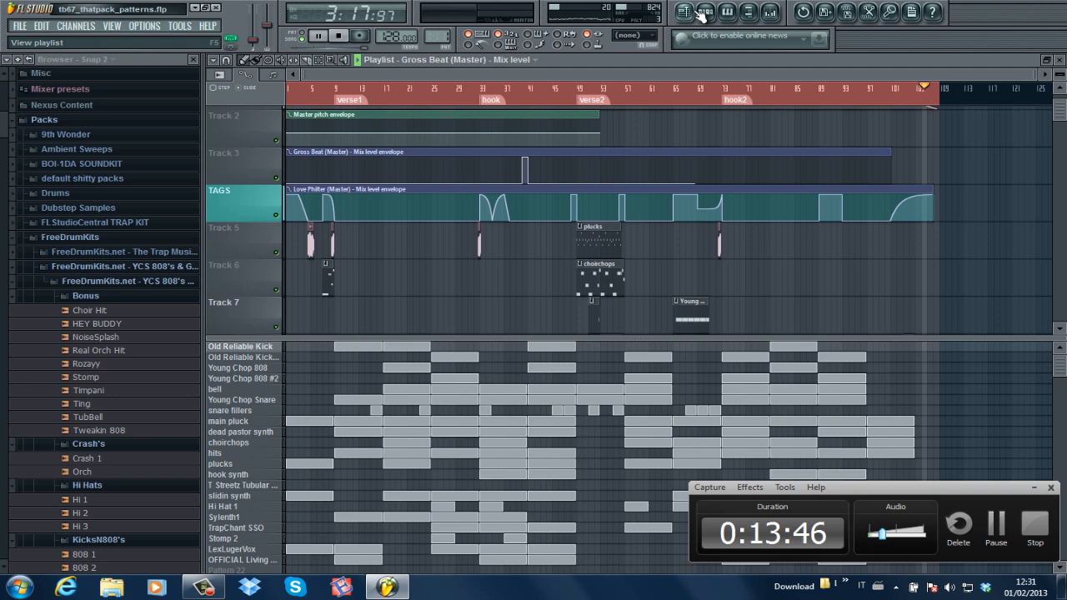
key("space")
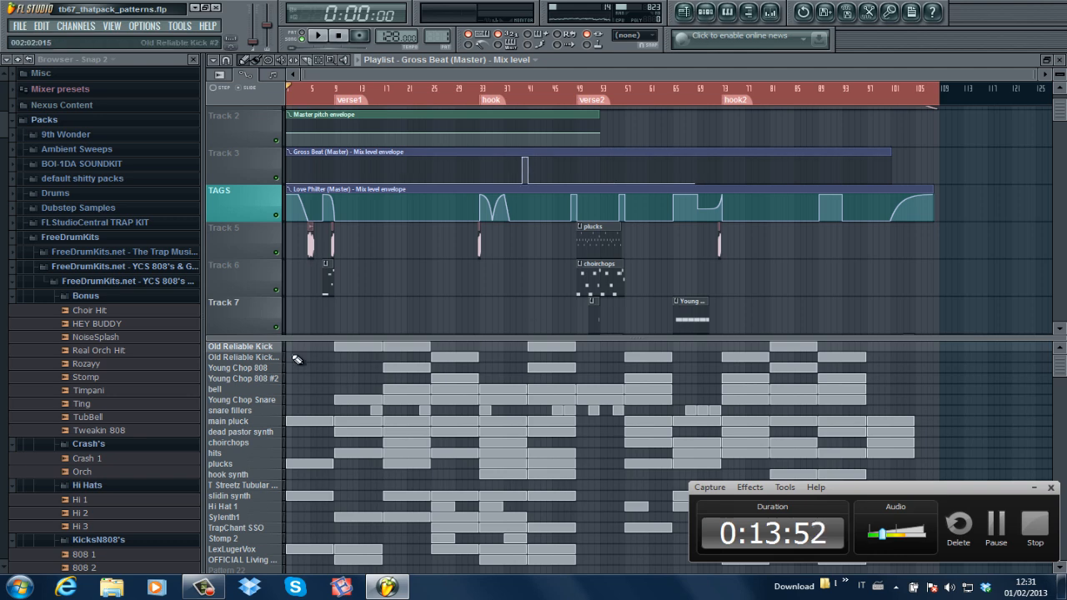
scroll(292, 370, "down", 1)
scroll(292, 370, "up", 1)
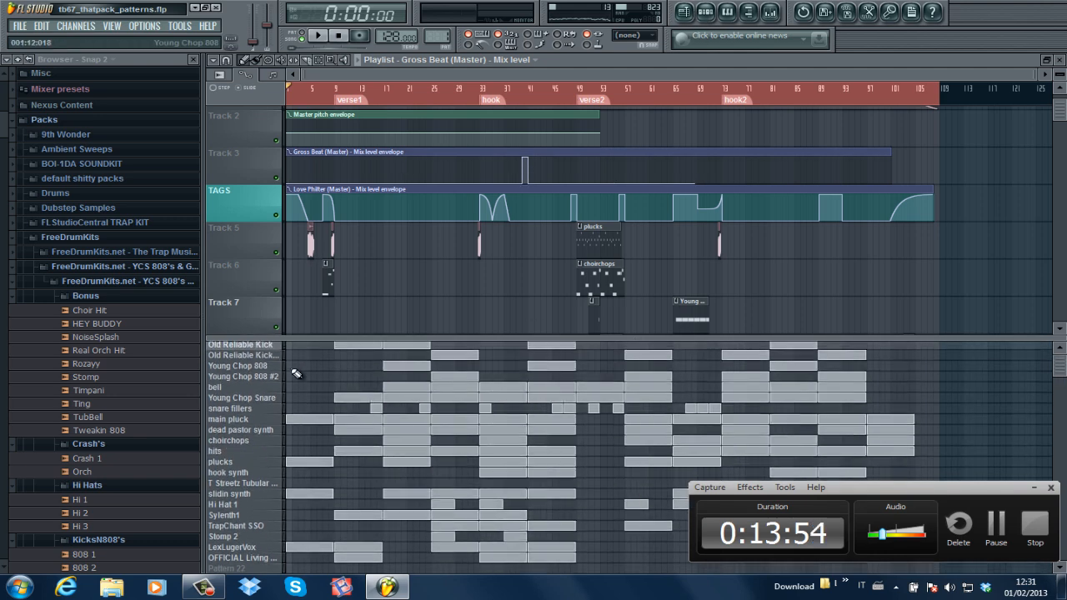